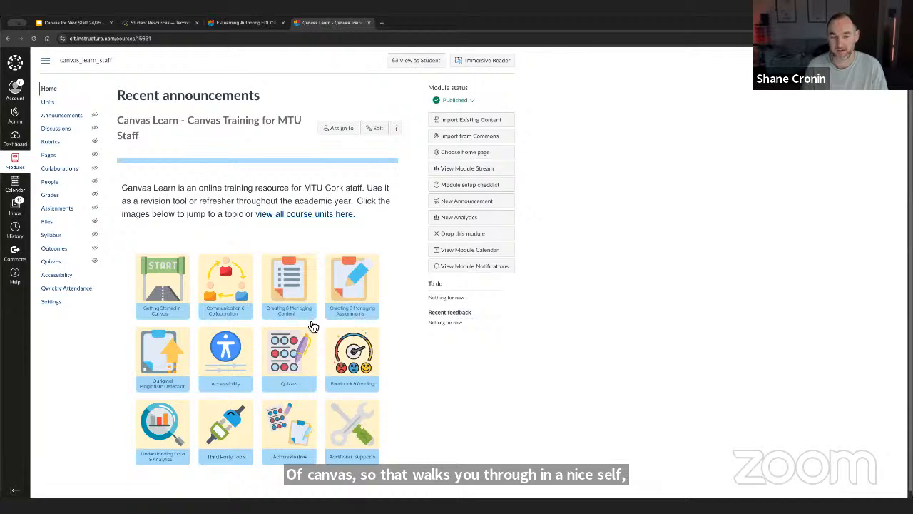
# - Switch to the Canvas for New Staff 24/25 presentation and highlight the department website, staff support guides and YouTube links in turn
pyautogui.click(246, 24)
pyautogui.click(73, 24)
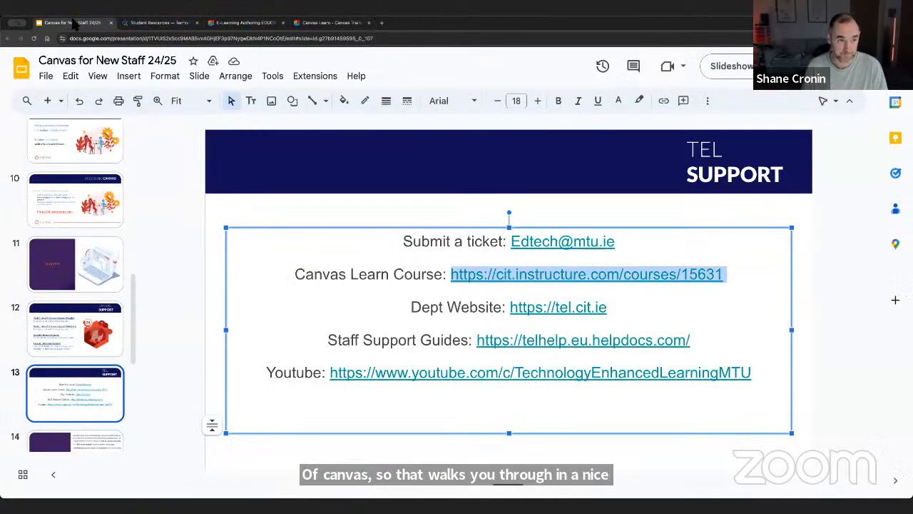
pyautogui.moveTo(607, 308); pyautogui.dragTo(512, 308)
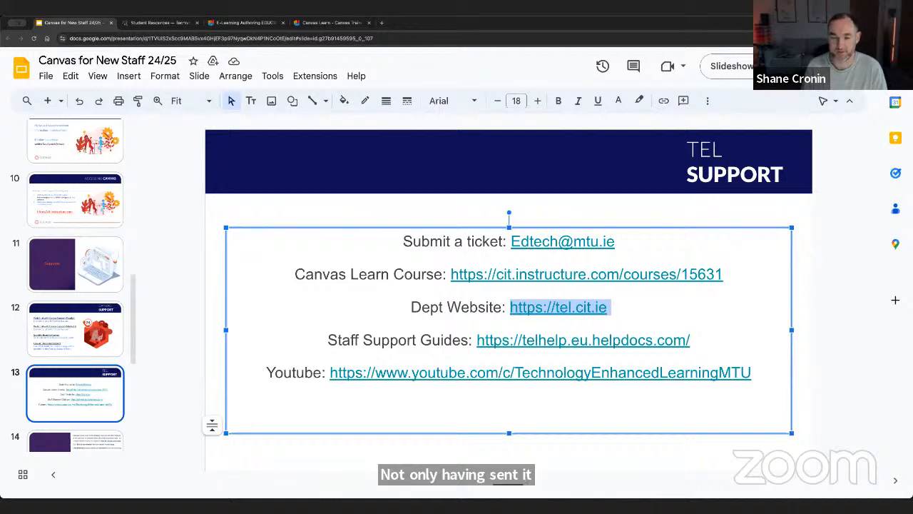
pyautogui.click(330, 341)
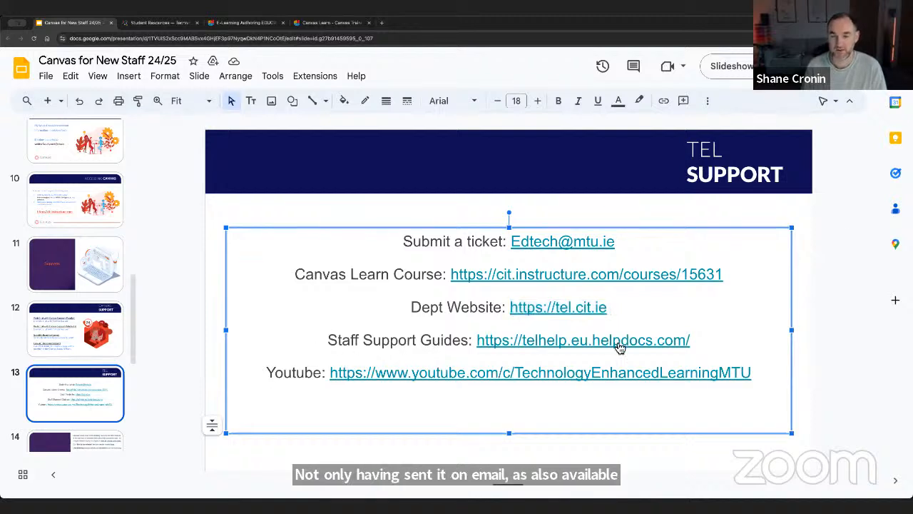
pyautogui.click(750, 351)
pyautogui.moveTo(749, 351); pyautogui.dragTo(479, 348)
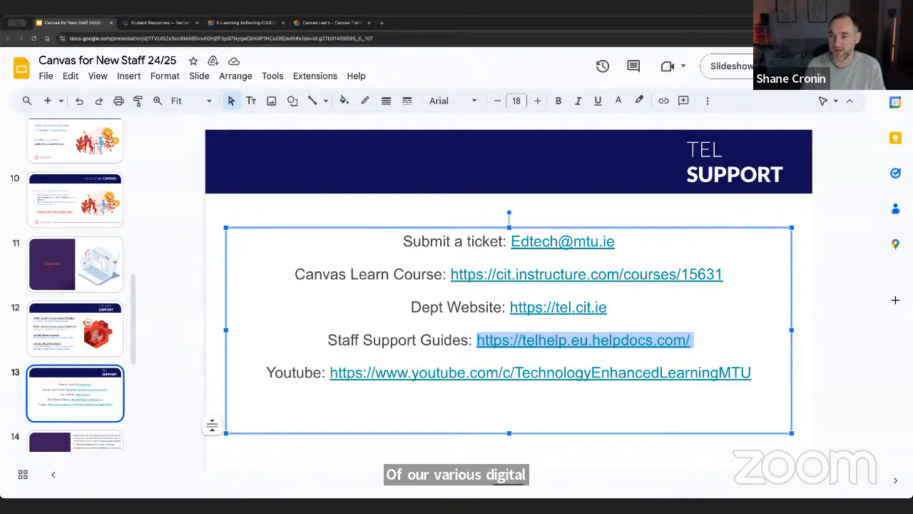
pyautogui.moveTo(758, 373); pyautogui.dragTo(329, 370)
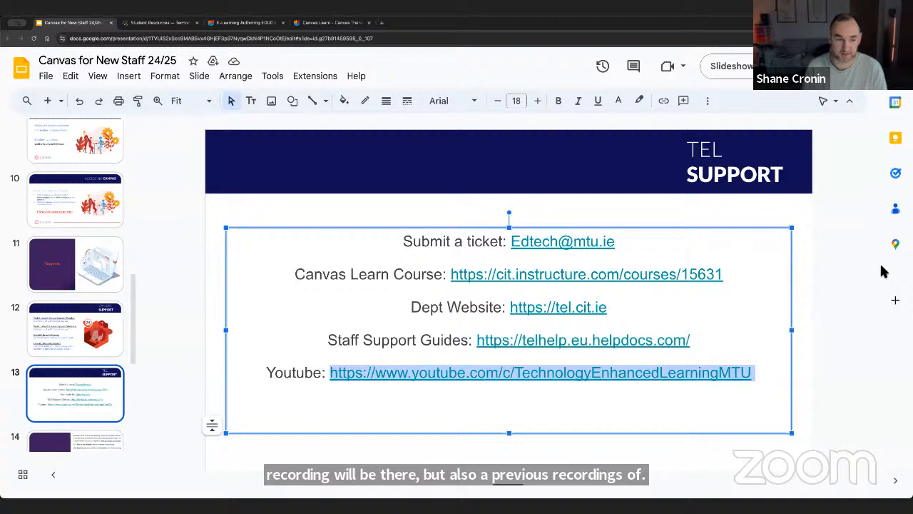
# - Show the Canvas Learn for Staff slide, followed by the Canvas Demo slide
pyautogui.scroll(-2, 62, 341)
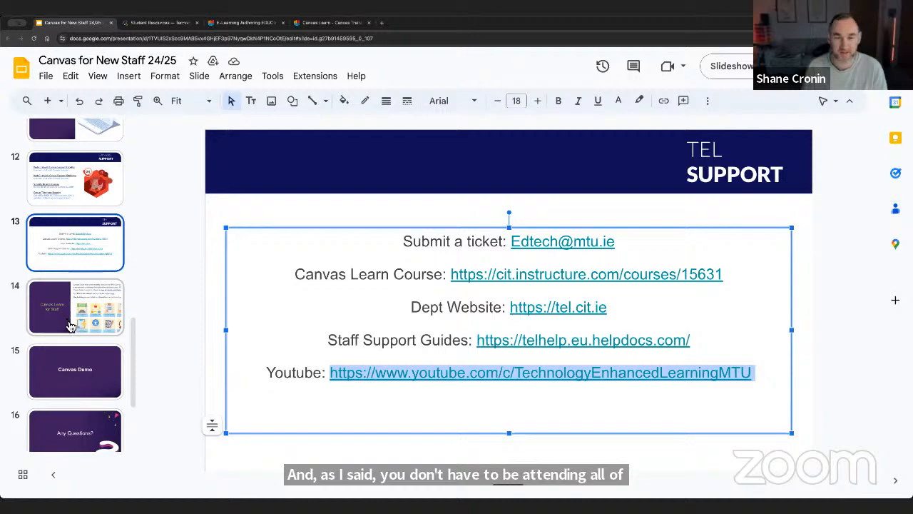
pyautogui.click(70, 326)
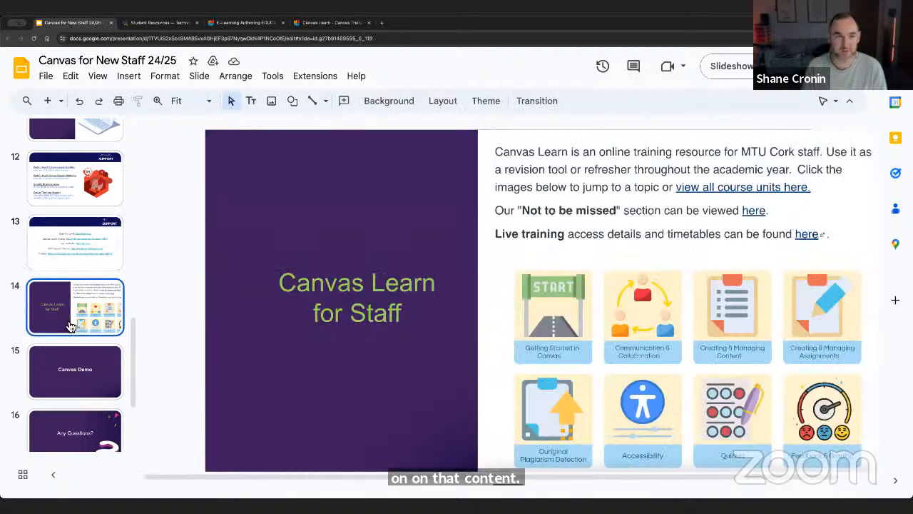
pyautogui.click(84, 387)
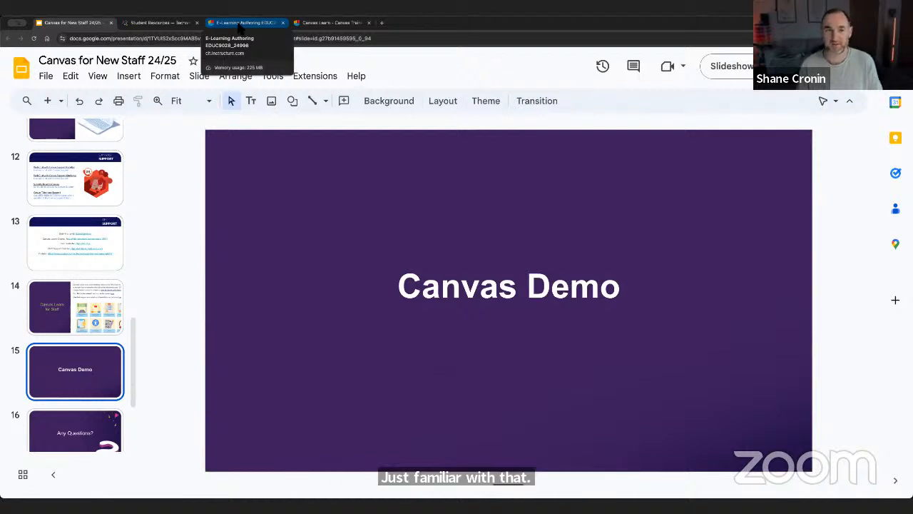
# - Switch to the E-Learning Authoring course in Canvas and review how its home page organises content into weekly units
pyautogui.click(240, 25)
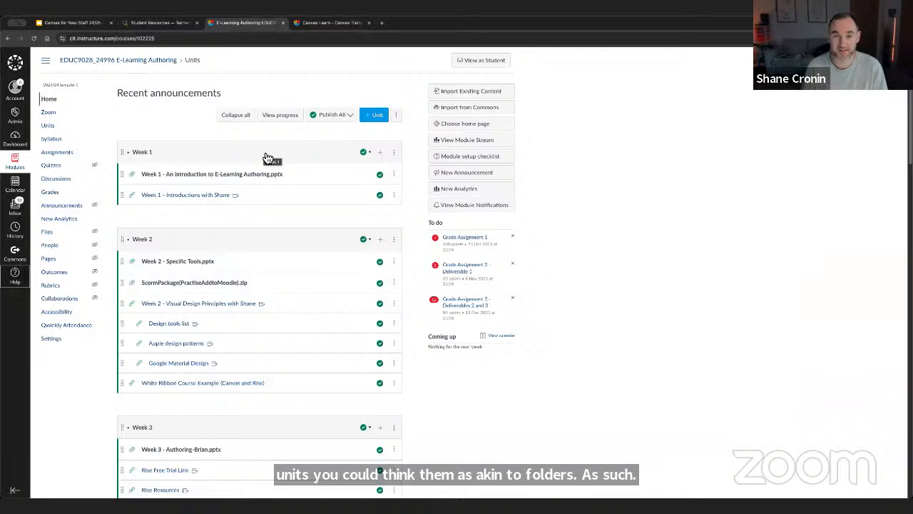
pyautogui.scroll(-1, 215, 186)
pyautogui.scroll(1, 215, 187)
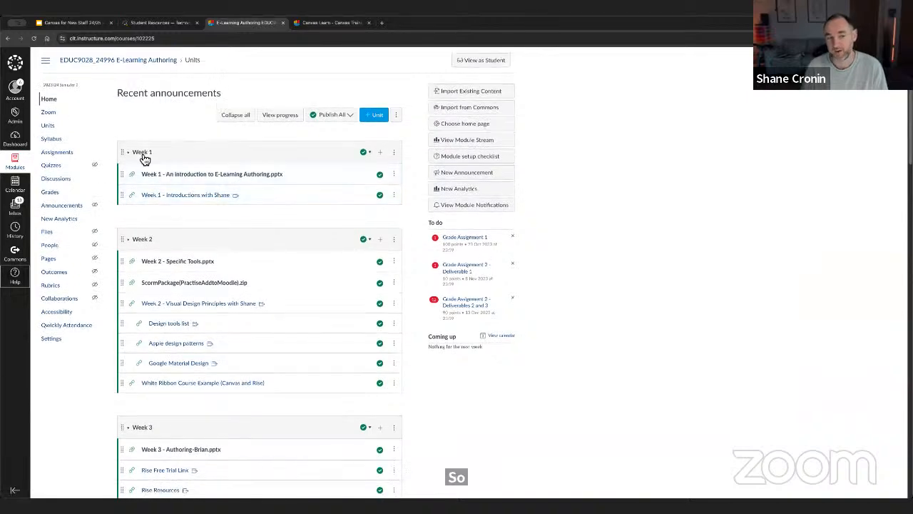
pyautogui.scroll(-5, 144, 158)
pyautogui.scroll(-10, 138, 147)
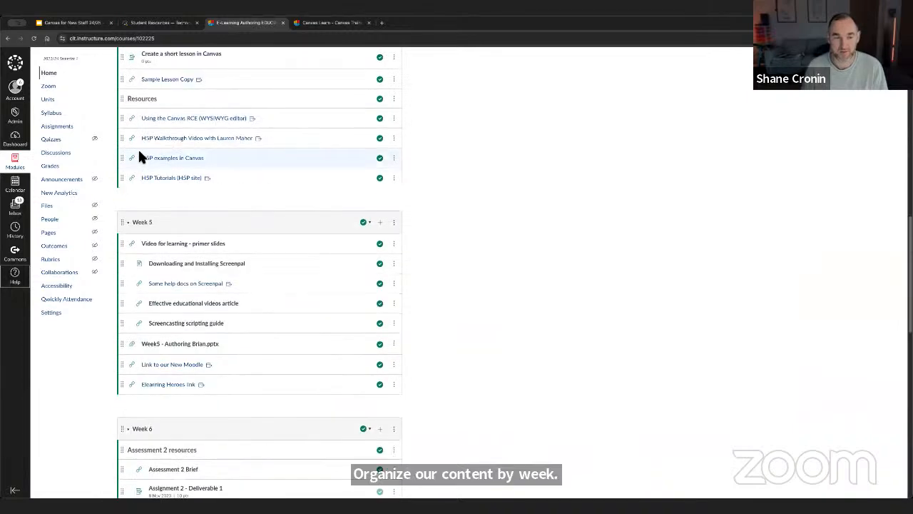
pyautogui.scroll(15, 138, 153)
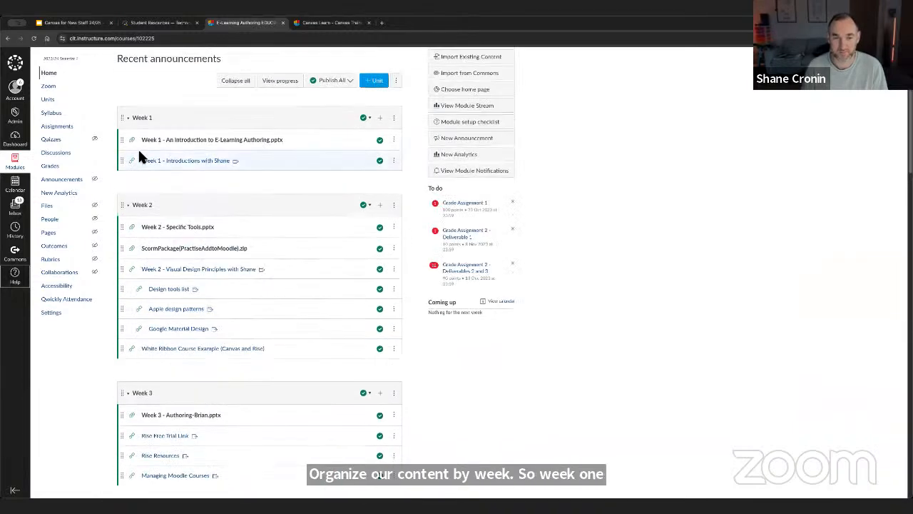
pyautogui.scroll(2, 140, 156)
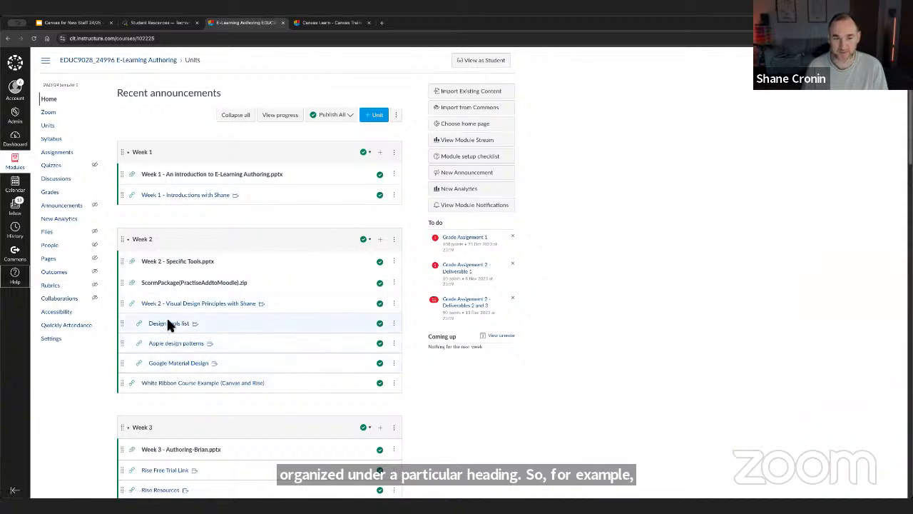
# - Examine the indented links, attachments, section headings and assignments inside the Week 2 to Week 7 units
pyautogui.scroll(-3, 168, 325)
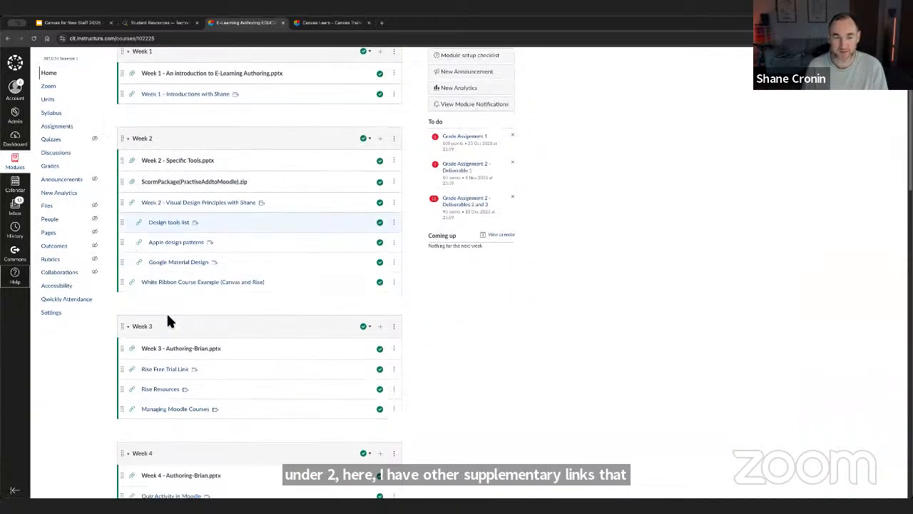
pyautogui.scroll(-4, 168, 320)
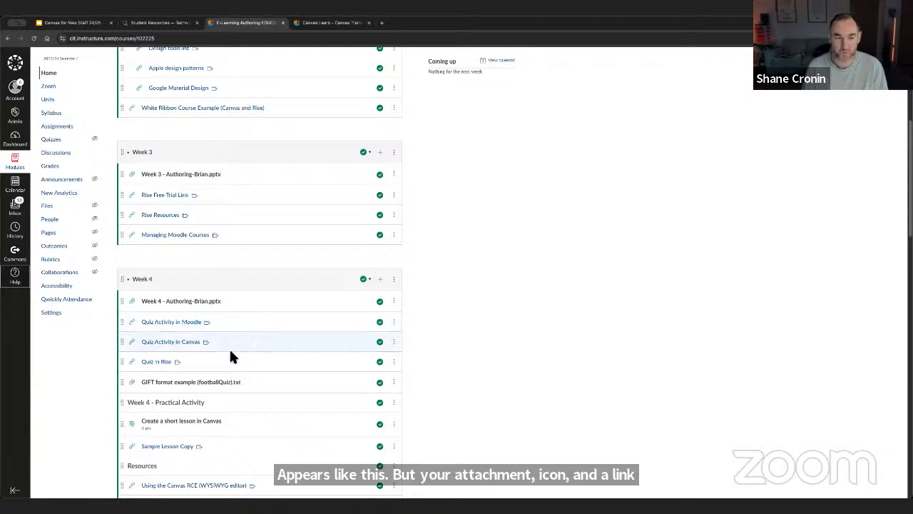
pyautogui.scroll(-3, 209, 381)
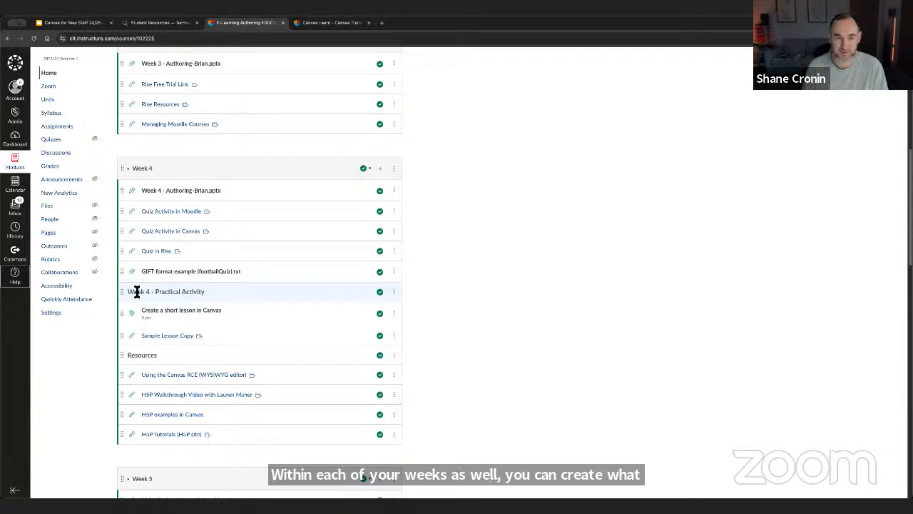
pyautogui.scroll(-1, 176, 289)
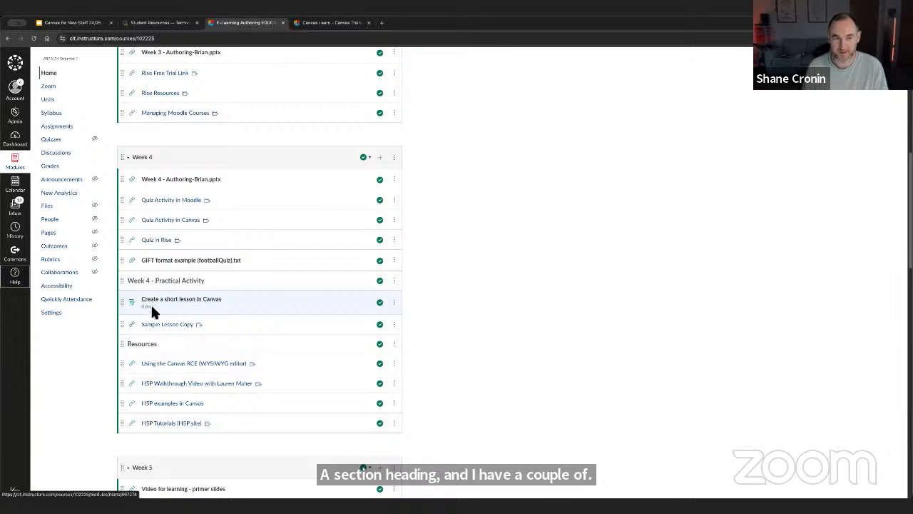
pyautogui.scroll(-5, 216, 332)
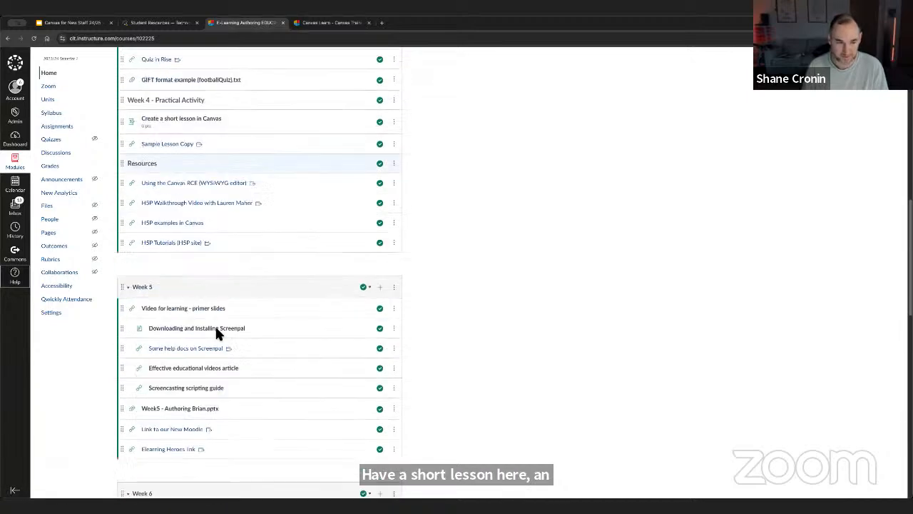
pyautogui.scroll(-3, 221, 336)
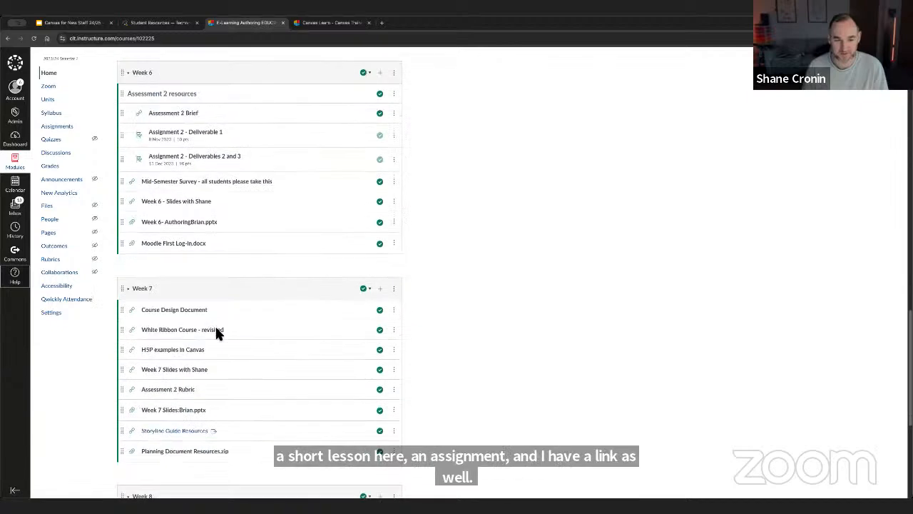
# - Unpublish the Week 1 unit together with all its items
pyautogui.scroll(6, 221, 336)
pyautogui.scroll(15, 220, 336)
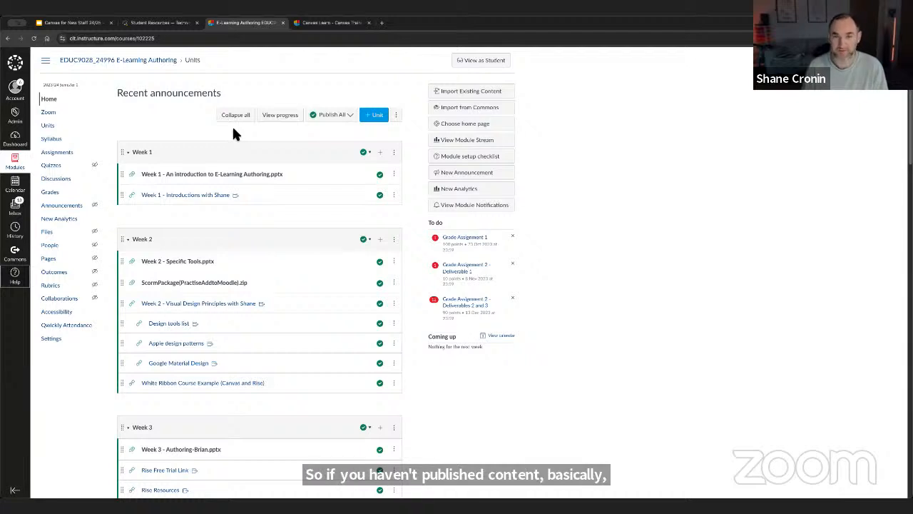
pyautogui.click(368, 154)
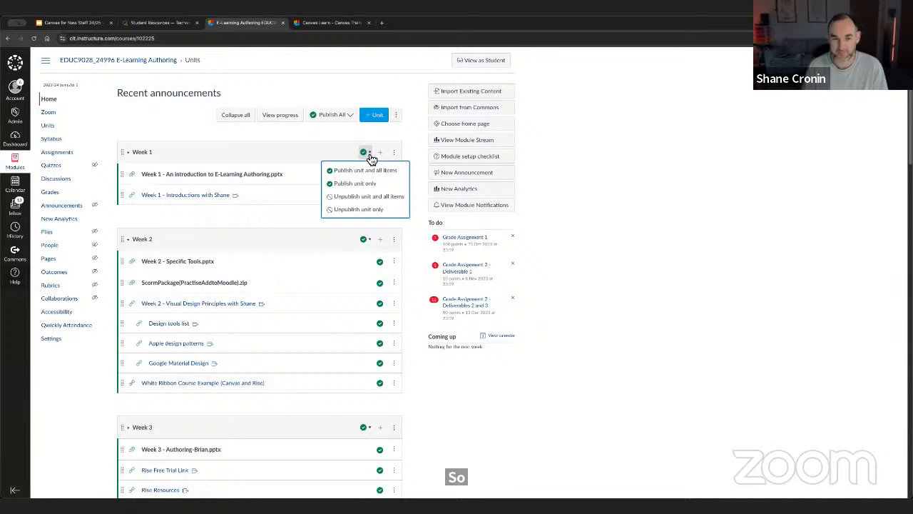
pyautogui.click(373, 198)
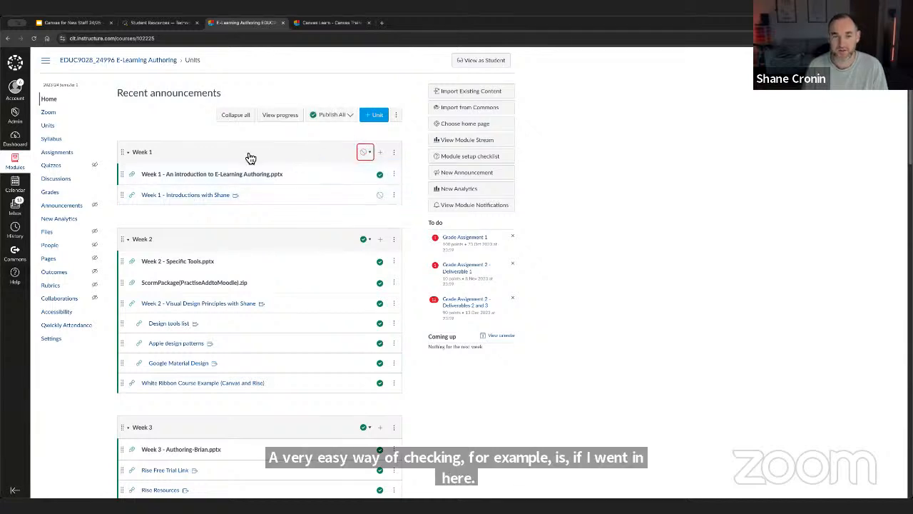
# - Check the course home page in student view, and return to the teacher view
pyautogui.click(483, 65)
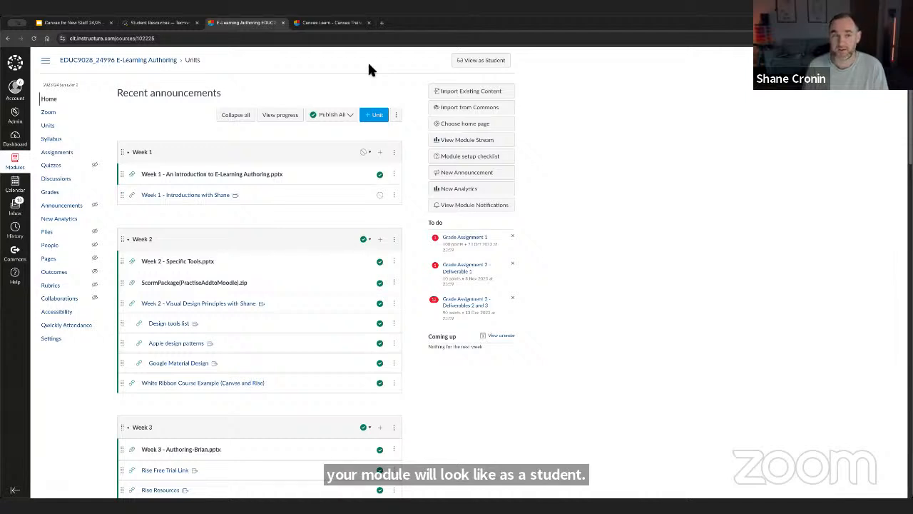
pyautogui.click(500, 63)
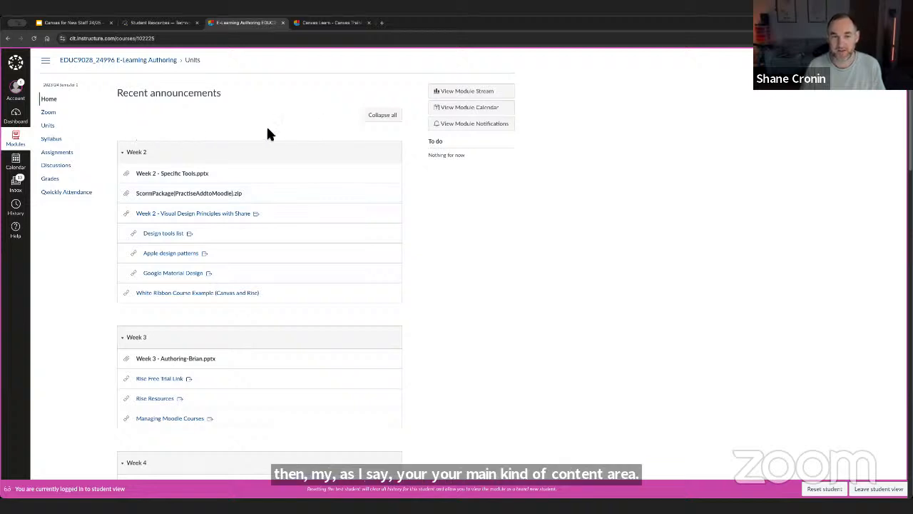
pyautogui.click(878, 487)
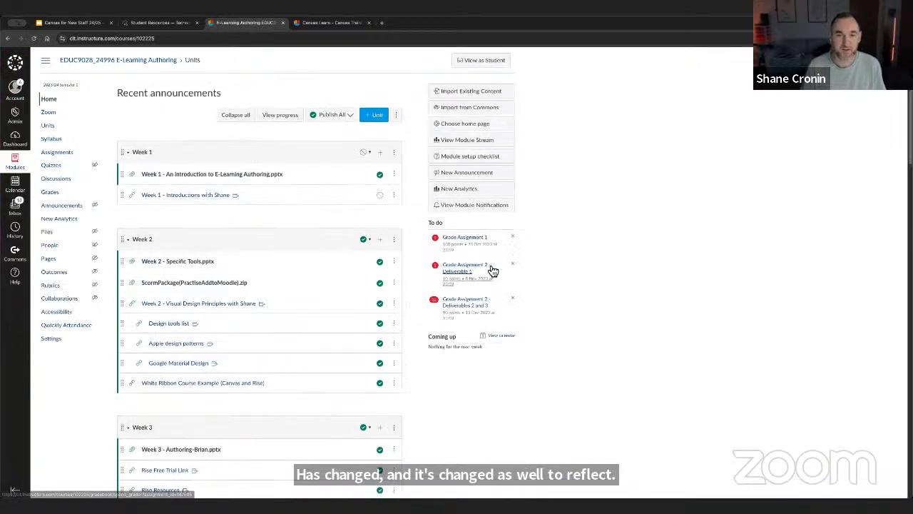
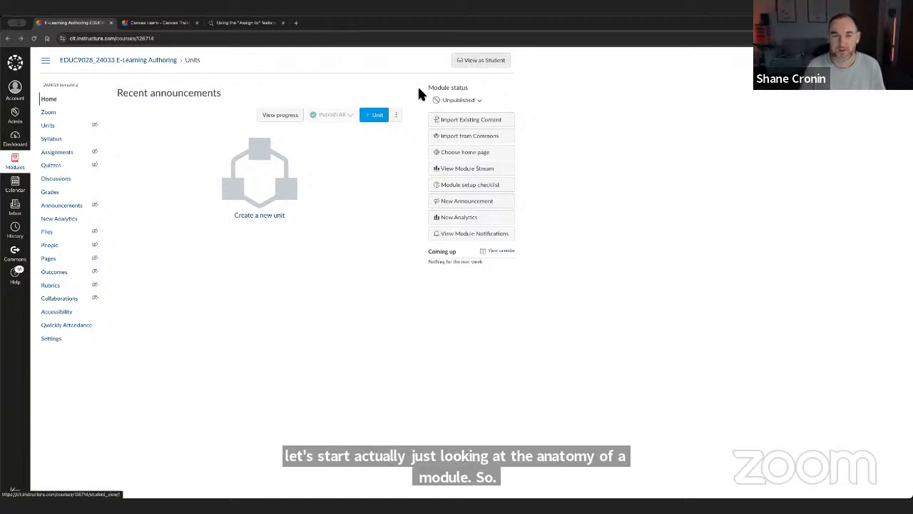
# - Publish the E-Learning Authoring module with the module activity stream chosen as its home page
pyautogui.click(458, 104)
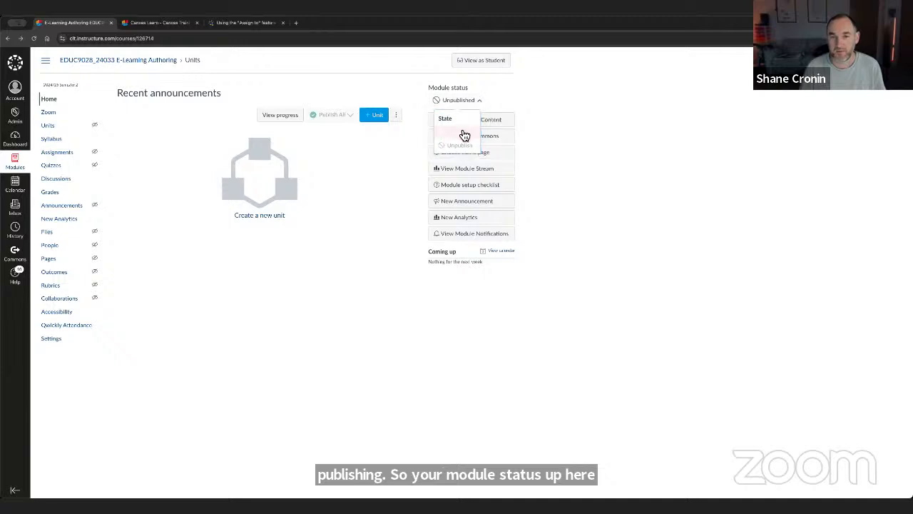
pyautogui.click(461, 135)
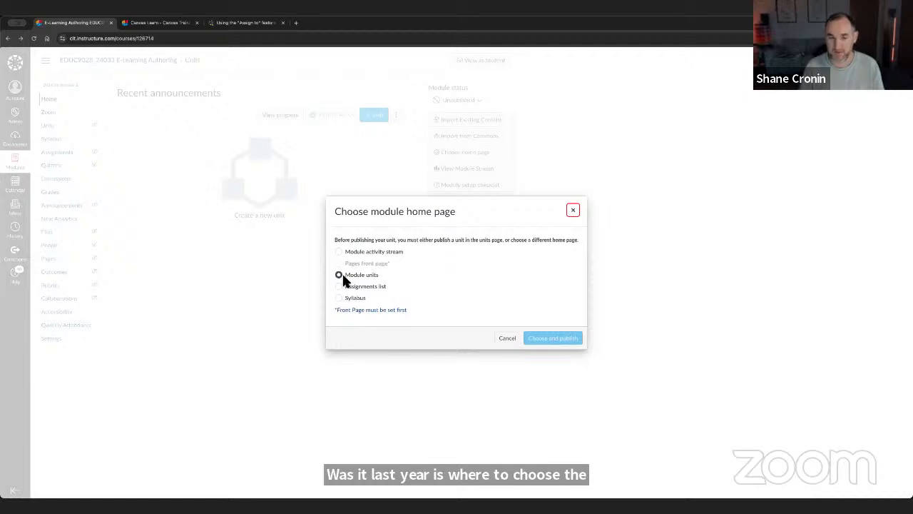
pyautogui.click(339, 250)
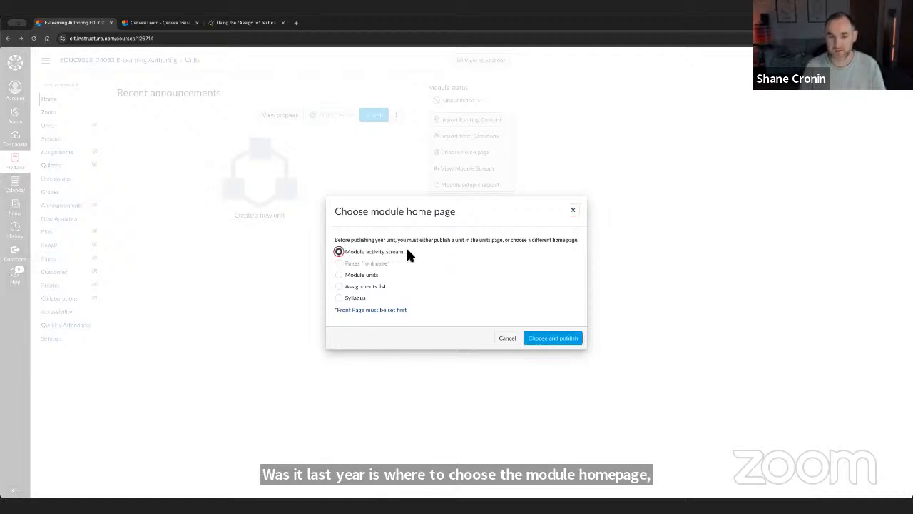
pyautogui.click(555, 339)
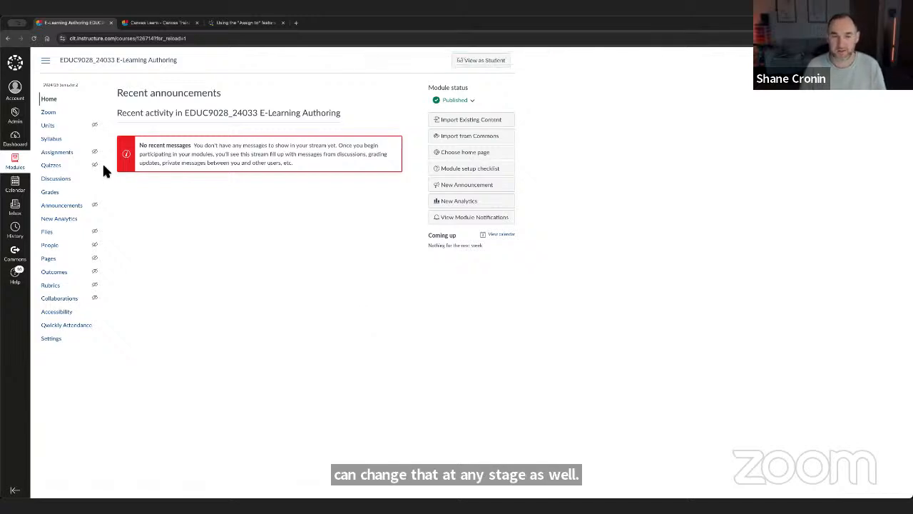
# - Create a unit named "Week 1" on the Units page and publish it together with all its items
pyautogui.click(54, 127)
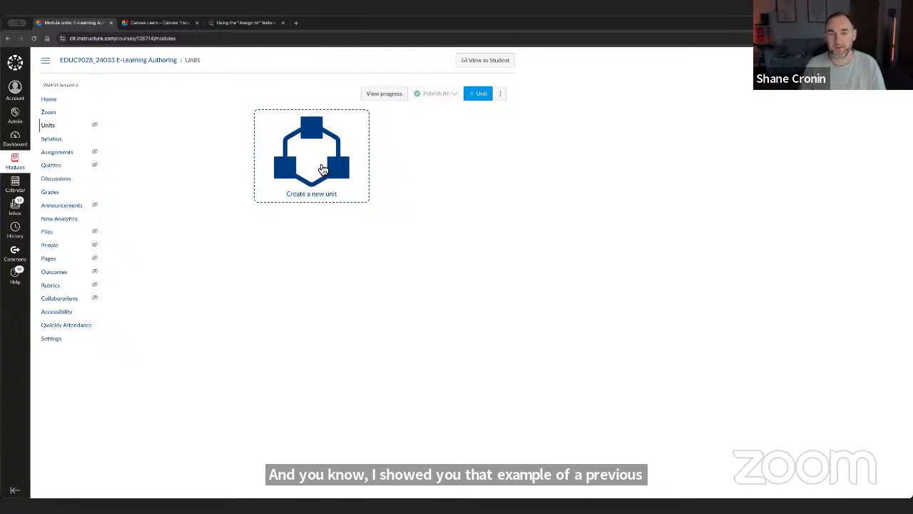
pyautogui.click(322, 169)
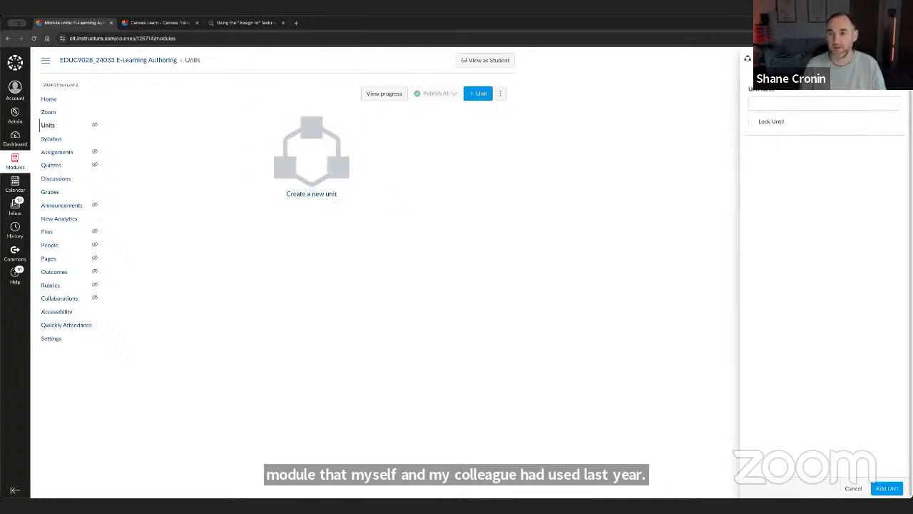
pyautogui.click(783, 104)
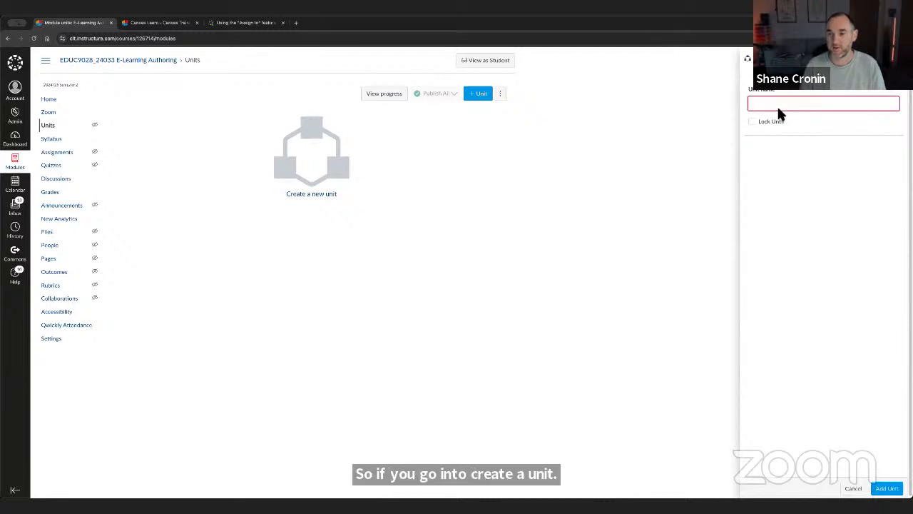
pyautogui.write('Week')
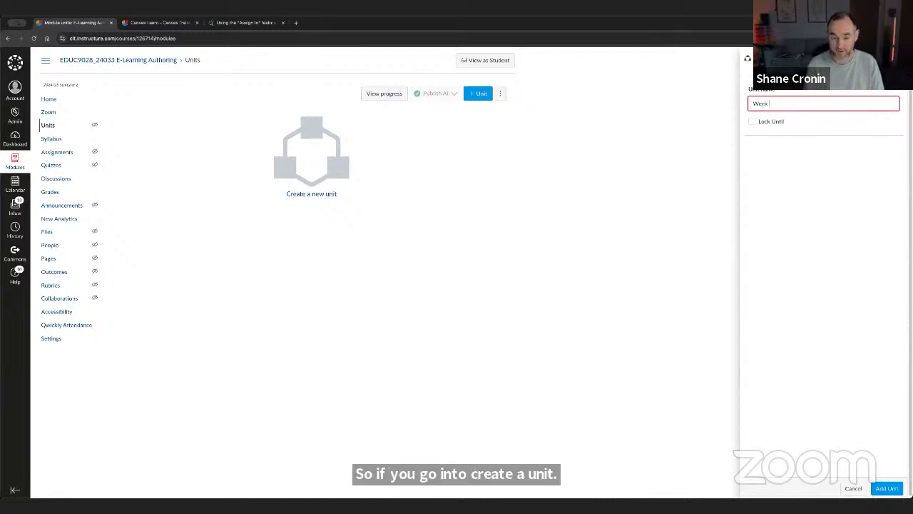
pyautogui.write(' 1')
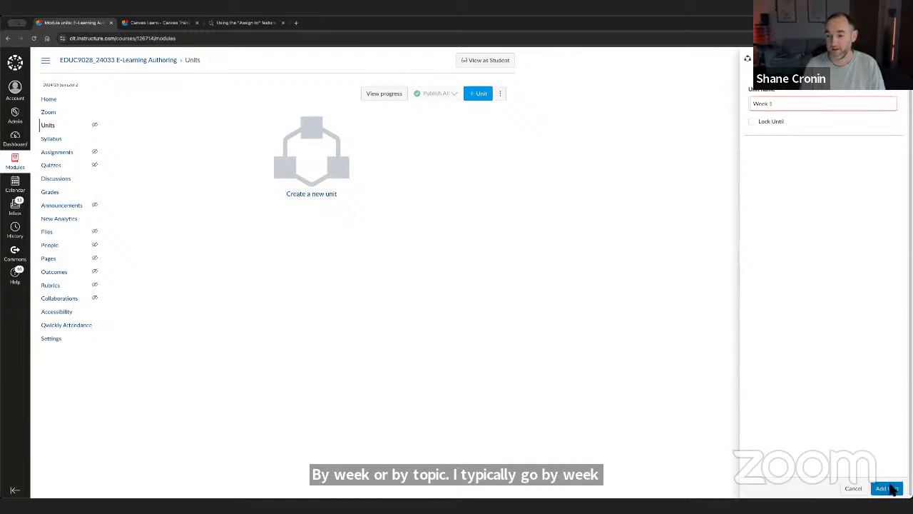
pyautogui.click(888, 488)
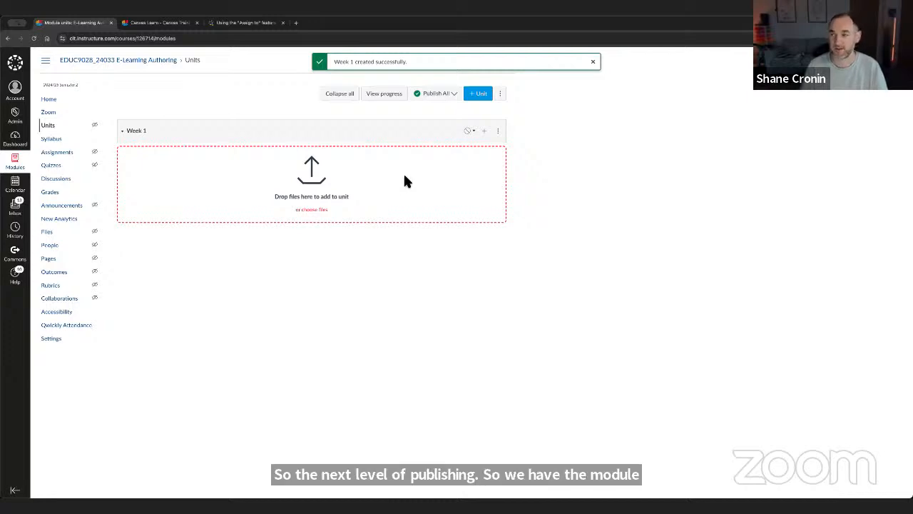
pyautogui.click(470, 132)
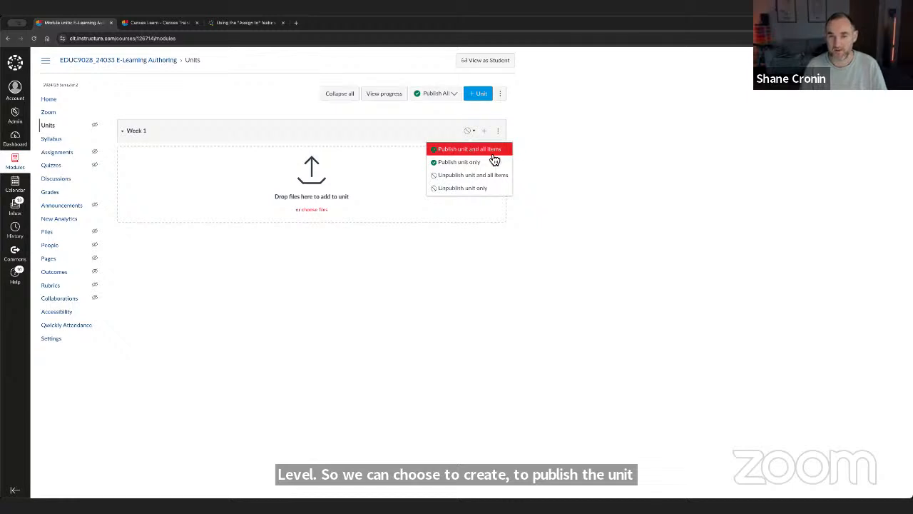
pyautogui.click(469, 154)
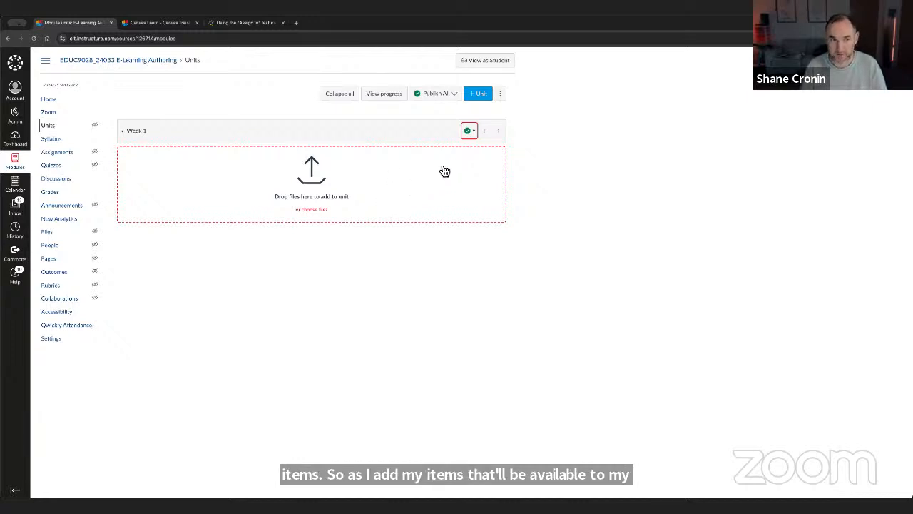
# - Review the item types that can be added to the Week 1 unit, without adding any item
pyautogui.click(484, 132)
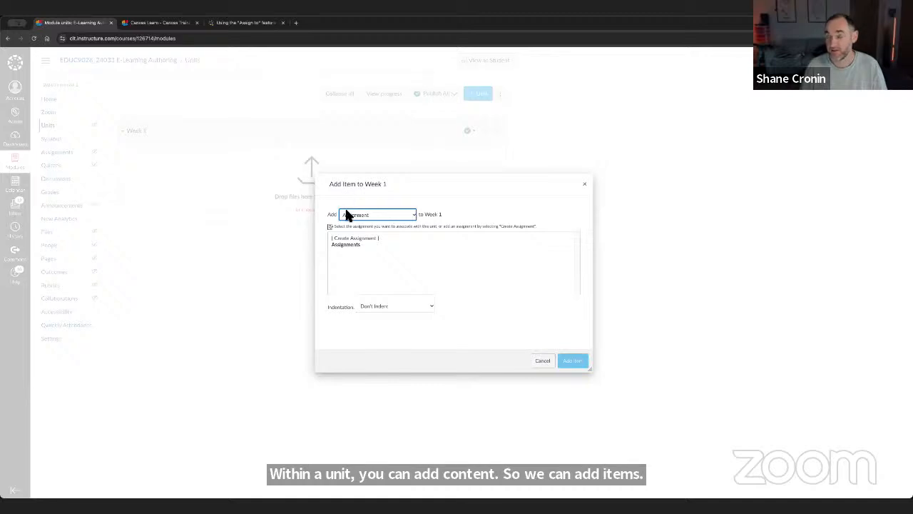
pyautogui.click(382, 214)
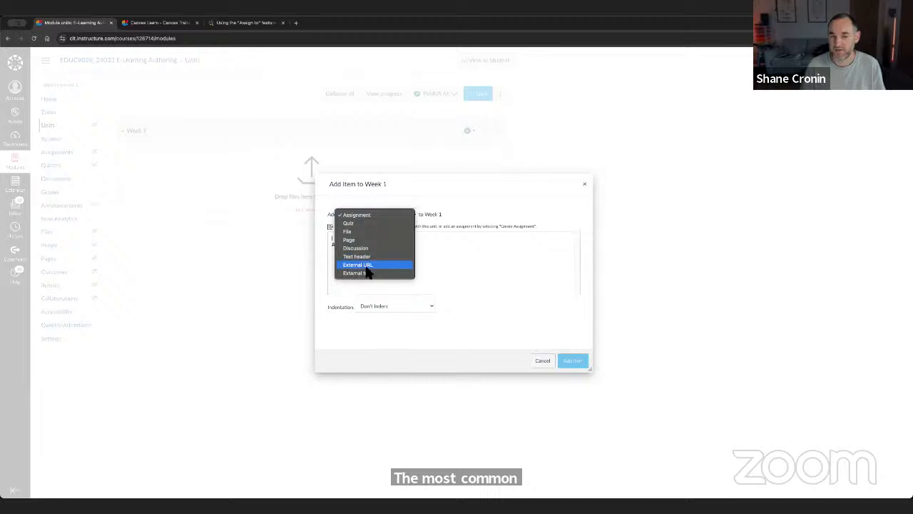
pyautogui.click(477, 268)
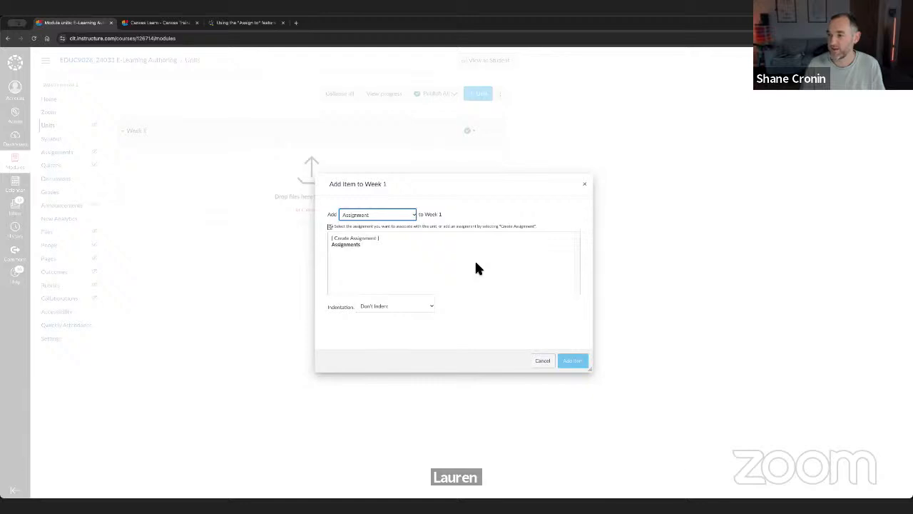
pyautogui.click(585, 184)
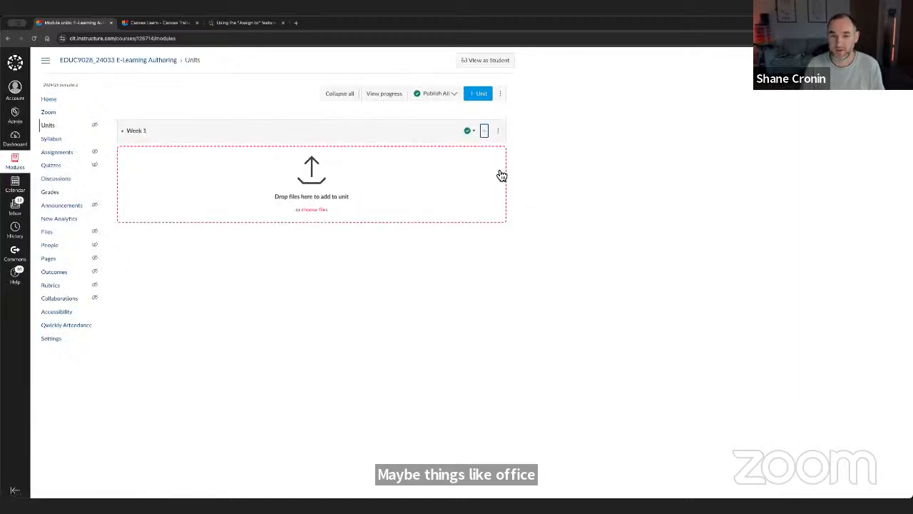
# - Add a second unit named "Intro to this module"
pyautogui.click(480, 94)
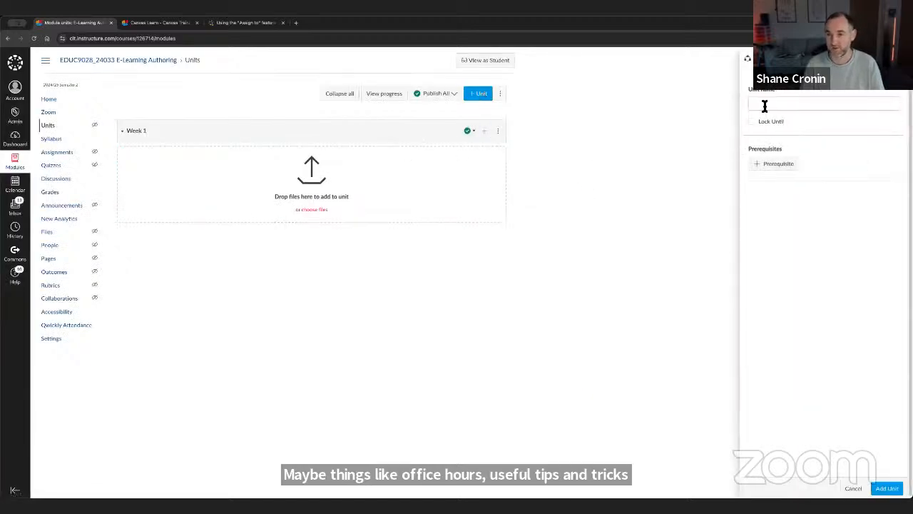
pyautogui.write('In')
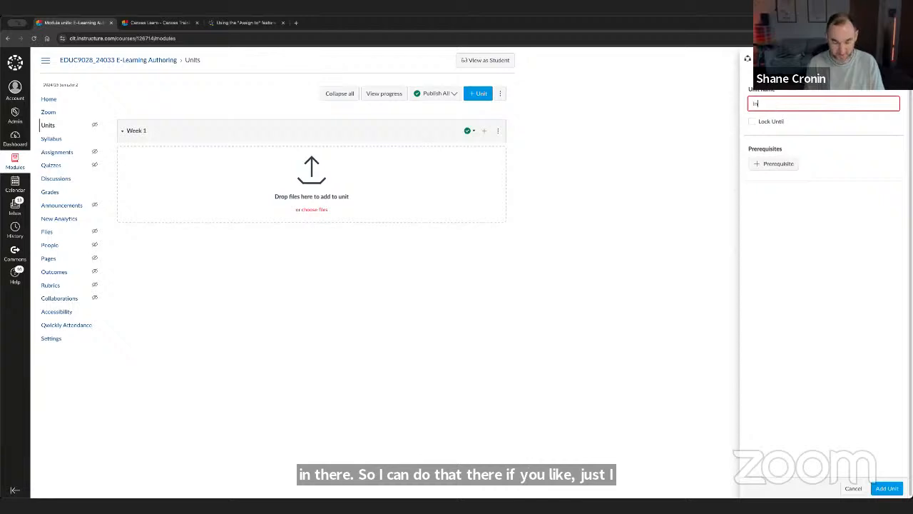
pyautogui.write('tro to this module')
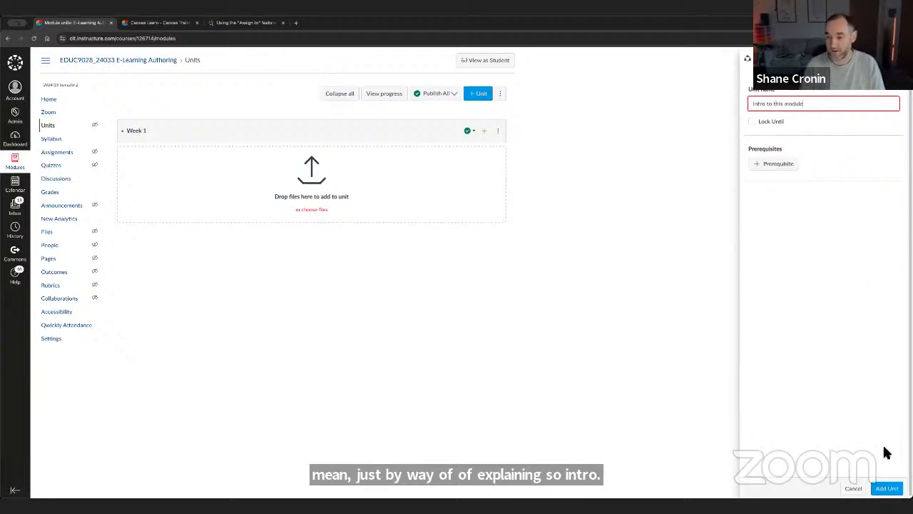
pyautogui.click(886, 488)
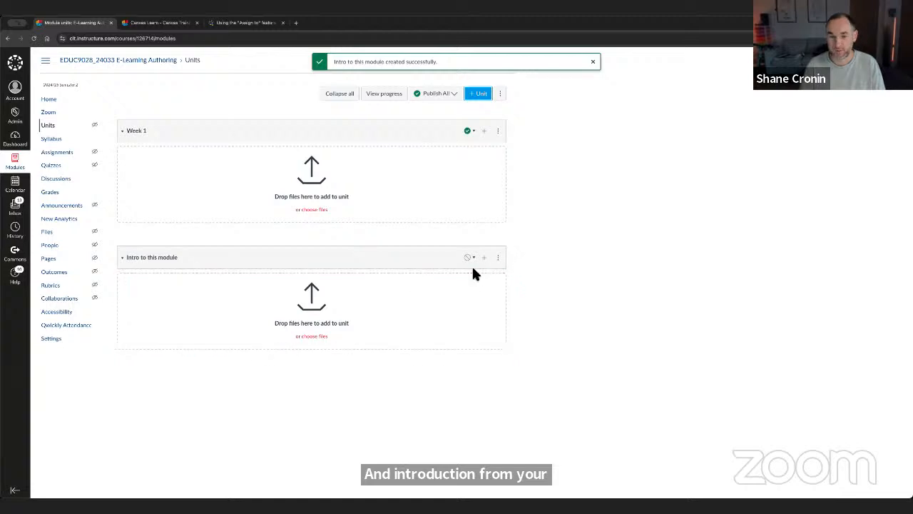
# - Move the "Intro to this module" unit to the top of the unit list, above Week 1
pyautogui.moveTo(124, 261); pyautogui.dragTo(397, 265)
pyautogui.click(505, 262)
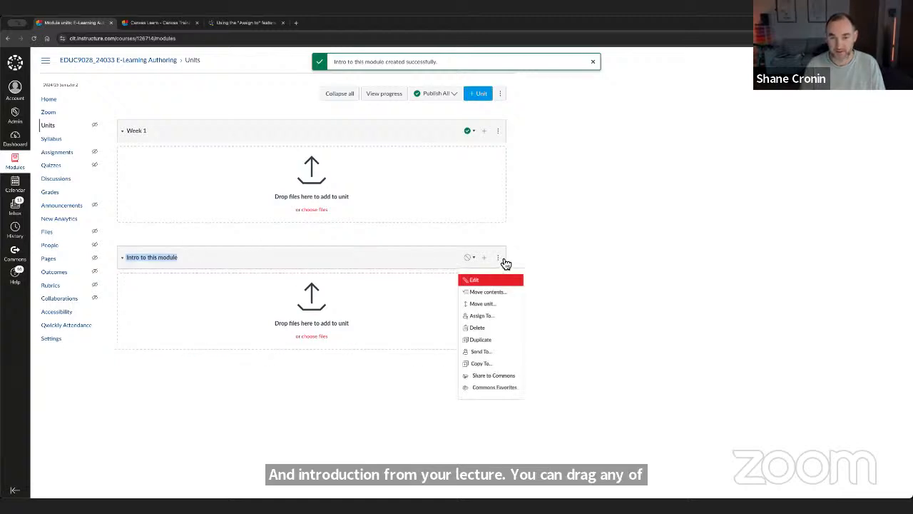
pyautogui.click(484, 305)
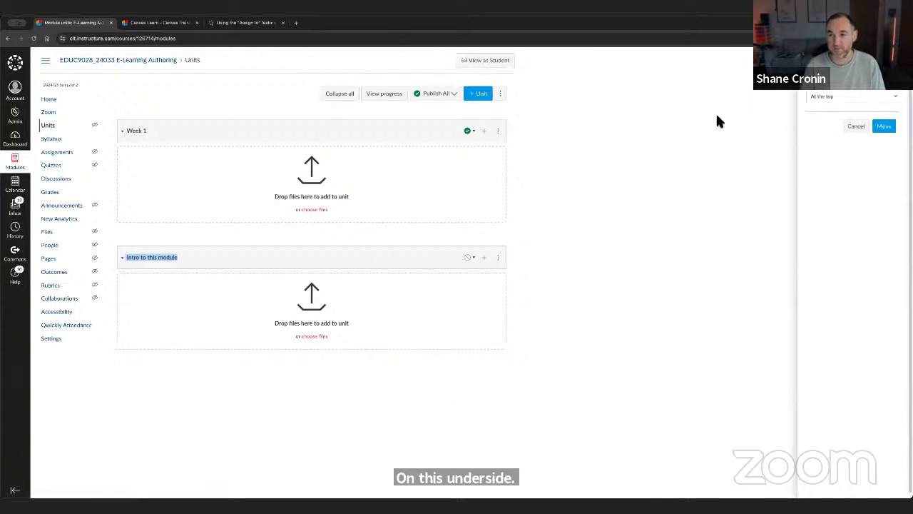
pyautogui.click(883, 128)
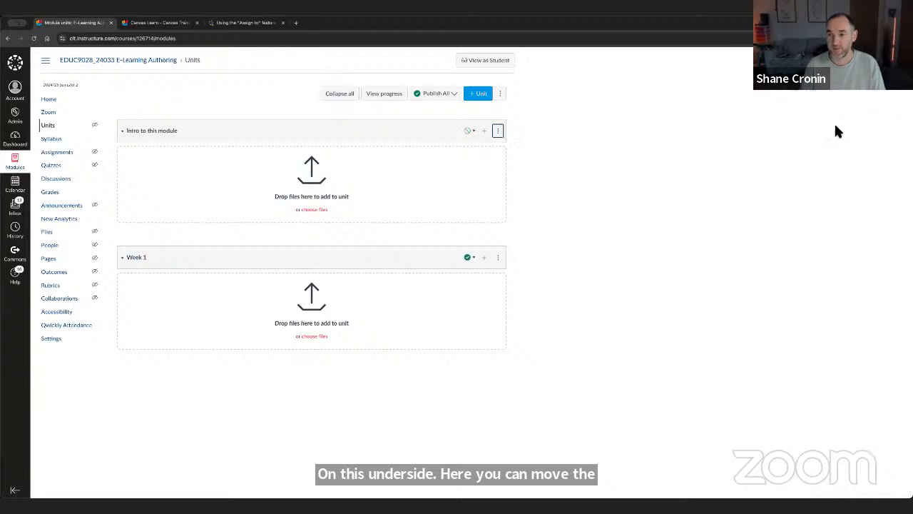
# - Publish the "Intro to this module" unit and all its items
pyautogui.click(467, 130)
pyautogui.click(513, 129)
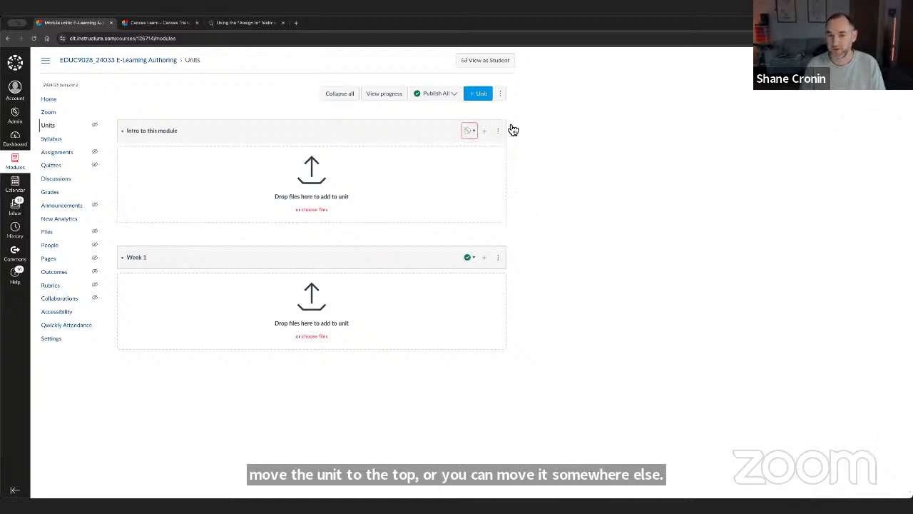
pyautogui.click(469, 136)
pyautogui.click(461, 148)
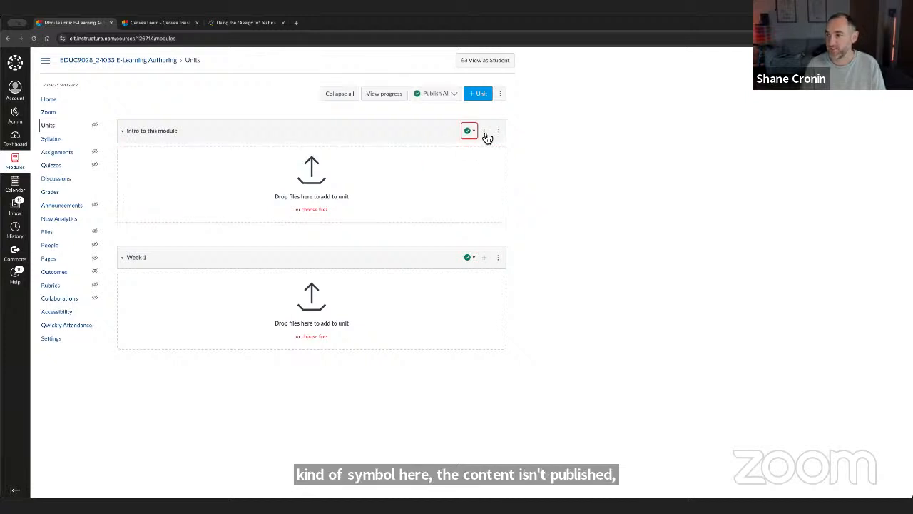
# - Add a new page named "Intro from your lecturer" to the "Intro to this module" unit, without indentation
pyautogui.click(484, 133)
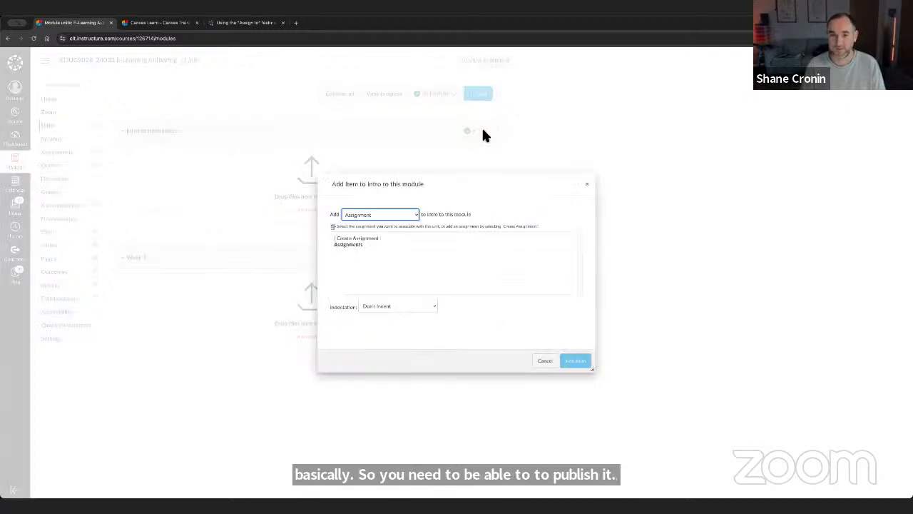
pyautogui.click(364, 214)
pyautogui.click(363, 240)
pyautogui.click(349, 238)
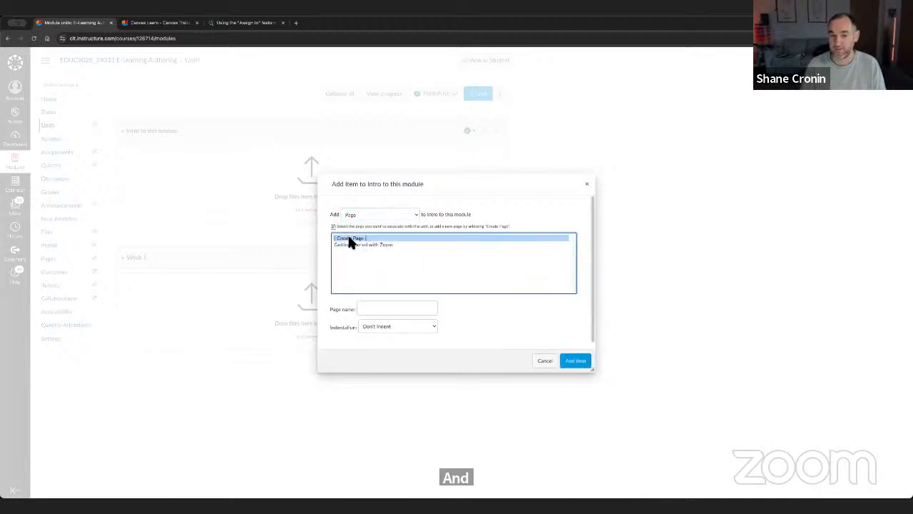
pyautogui.click(368, 308)
pyautogui.write('Intro')
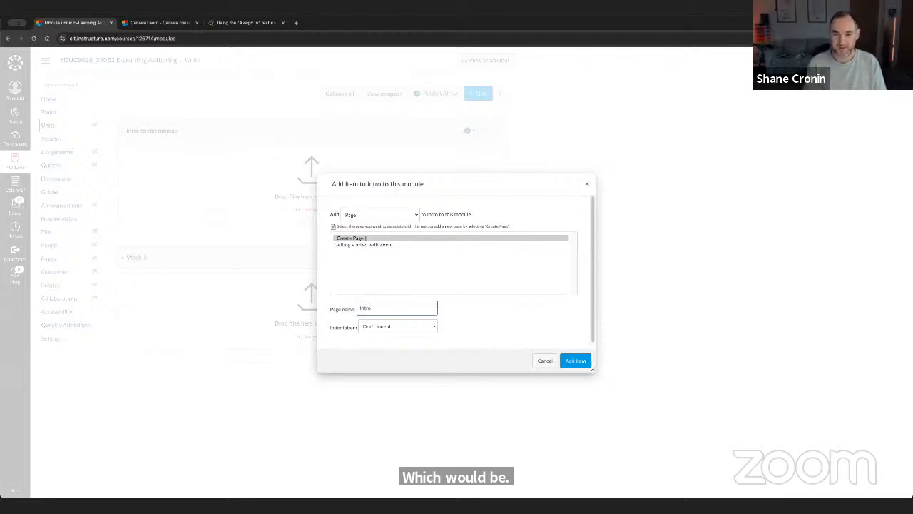
pyautogui.write('from your lecturer')
pyautogui.click(577, 362)
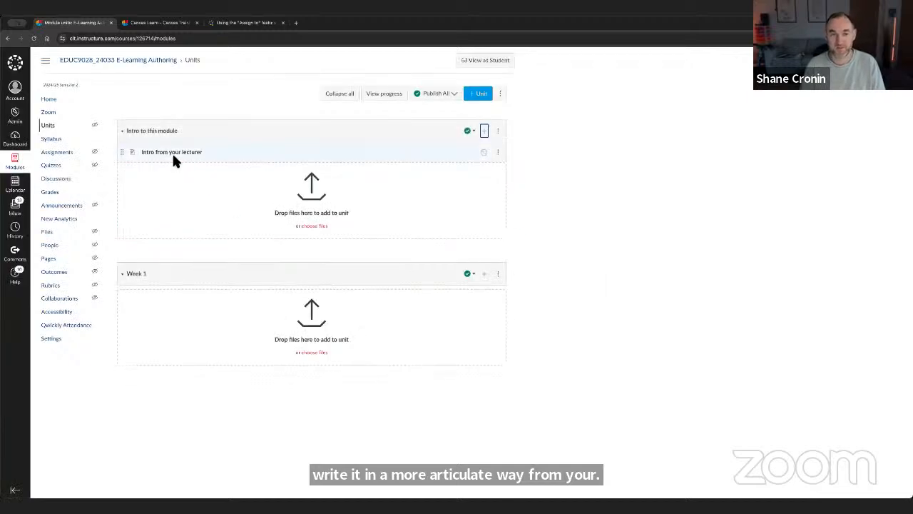
# - Edit the "Intro from your lecturer" page, enter a short body line introducing the lecturer by first name, and save the page
pyautogui.click(186, 157)
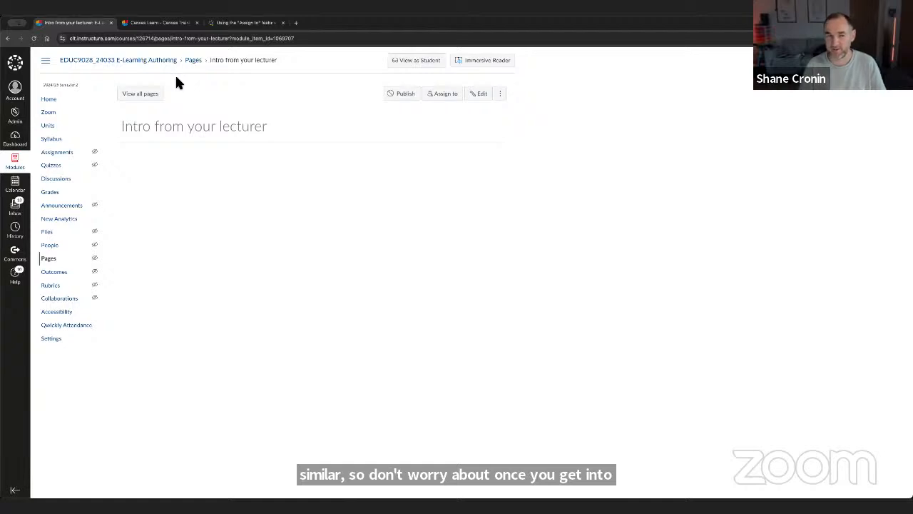
pyautogui.click(481, 95)
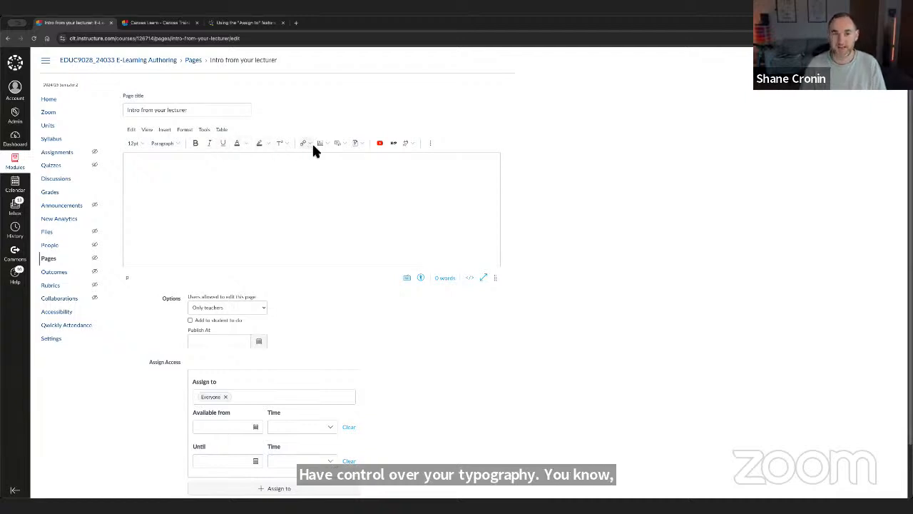
pyautogui.click(344, 143)
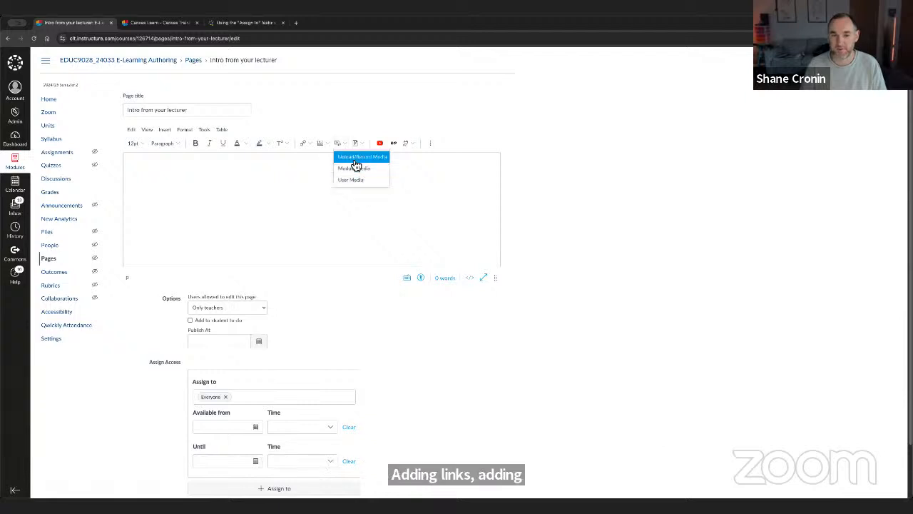
pyautogui.click(350, 116)
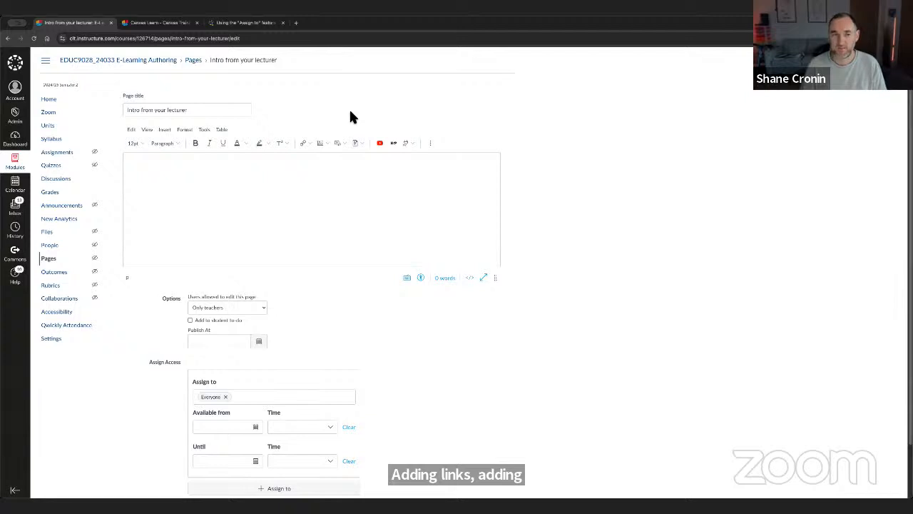
pyautogui.click(211, 189)
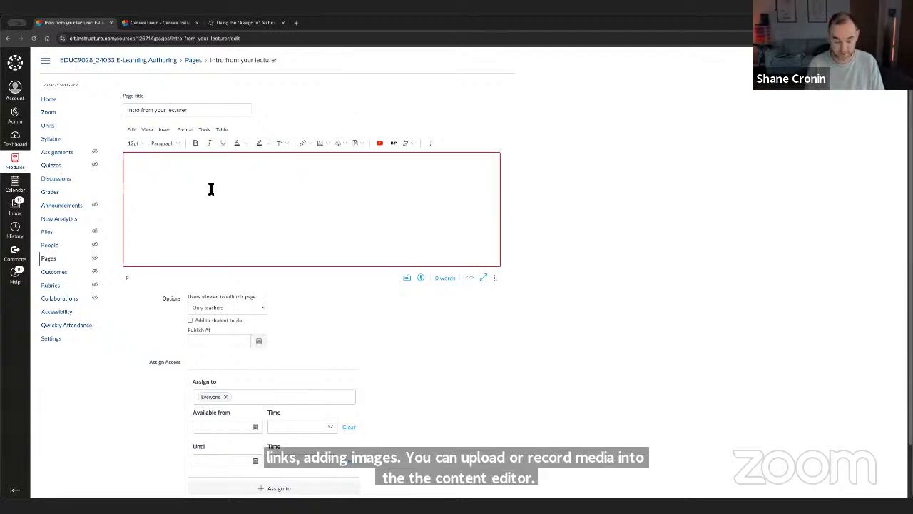
pyautogui.write('Intro from Shane')
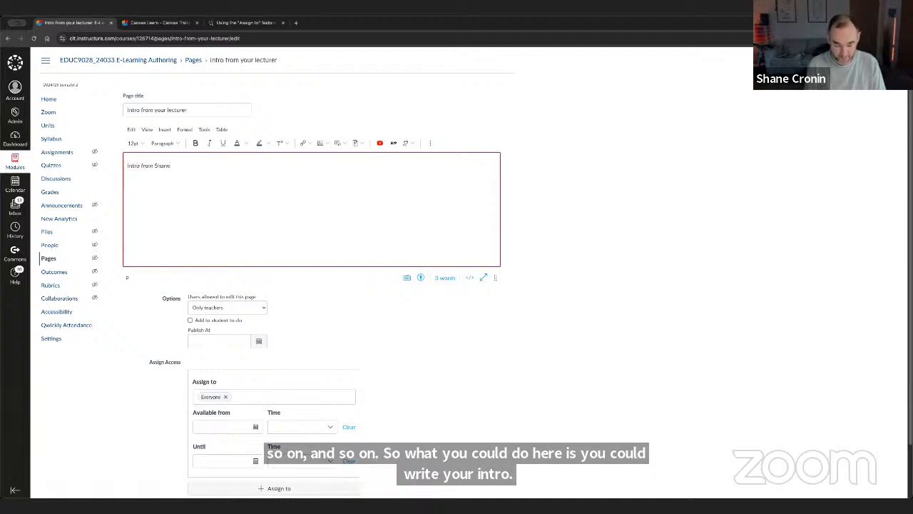
pyautogui.click(325, 142)
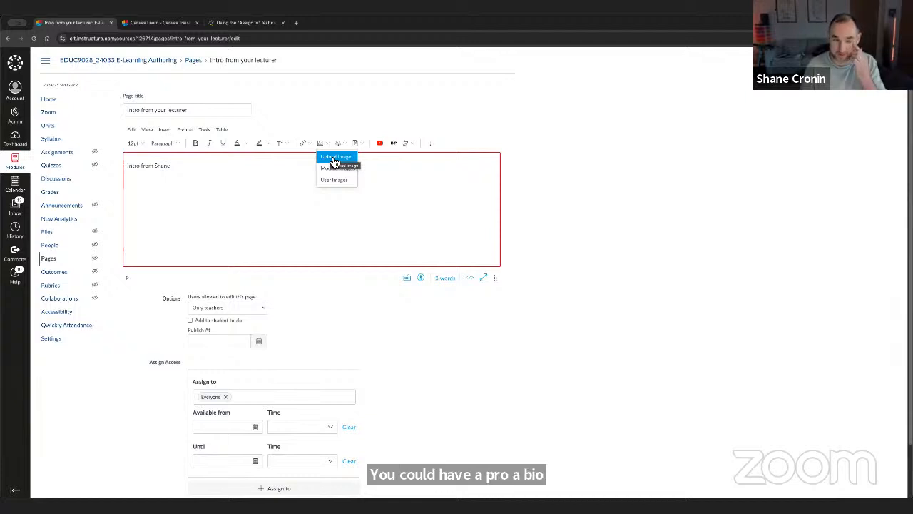
pyautogui.click(233, 190)
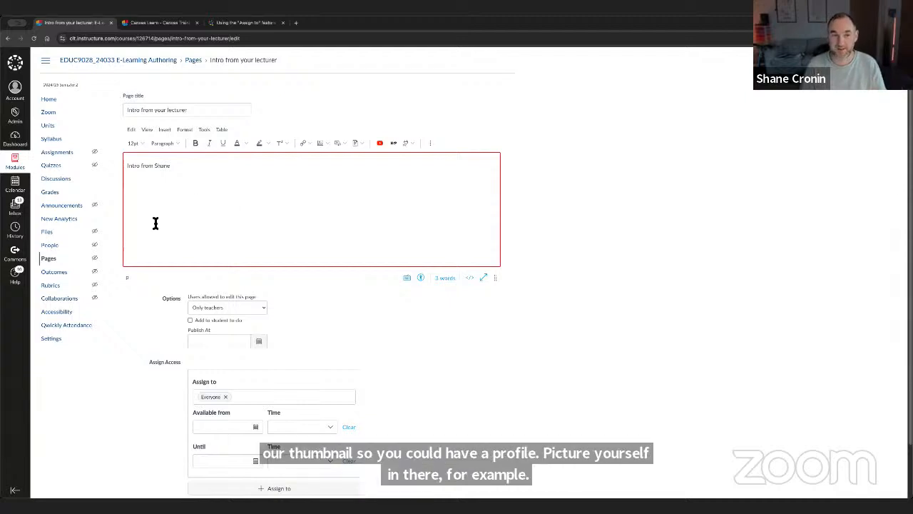
pyautogui.scroll(-2, 302, 253)
pyautogui.click(486, 465)
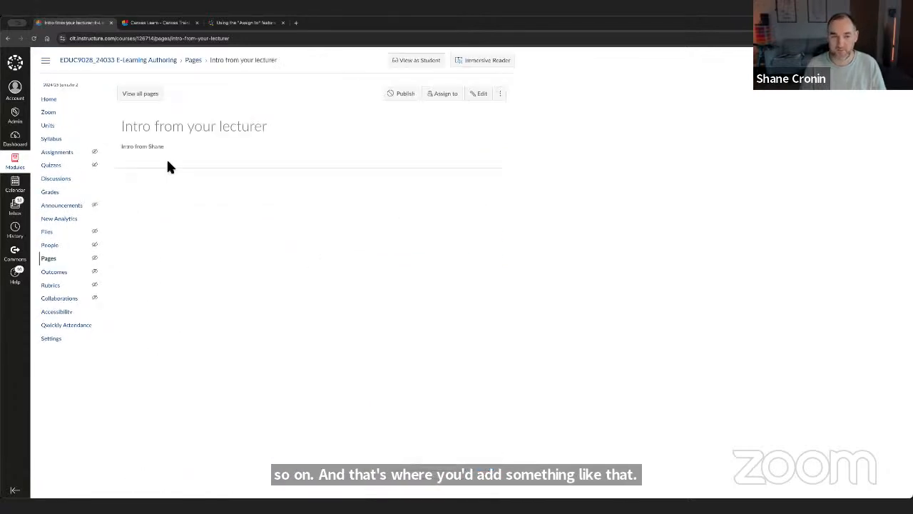
# - Set the module's home page to display Module units, and reopen the home page
pyautogui.click(64, 105)
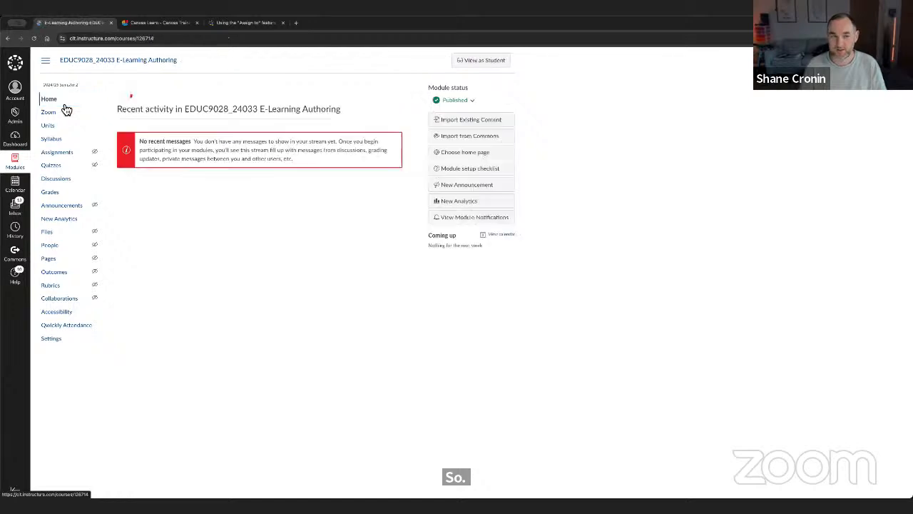
pyautogui.click(64, 128)
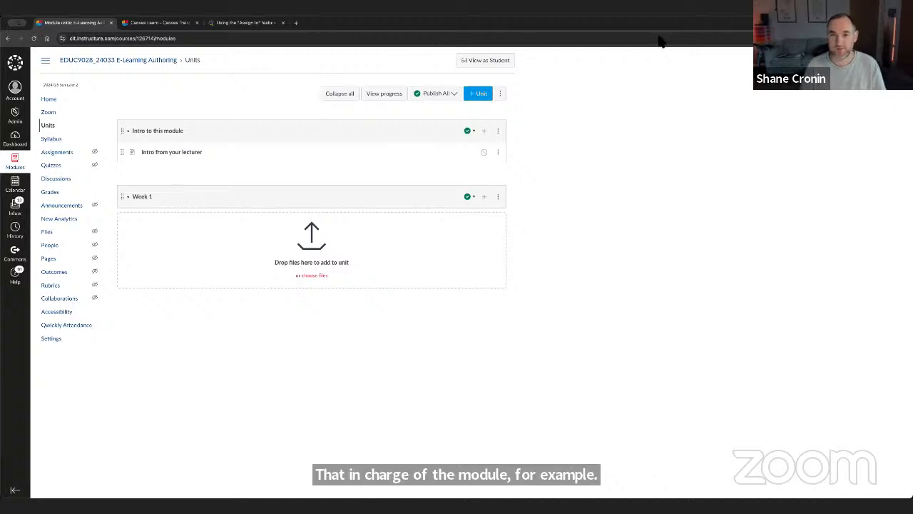
pyautogui.click(46, 99)
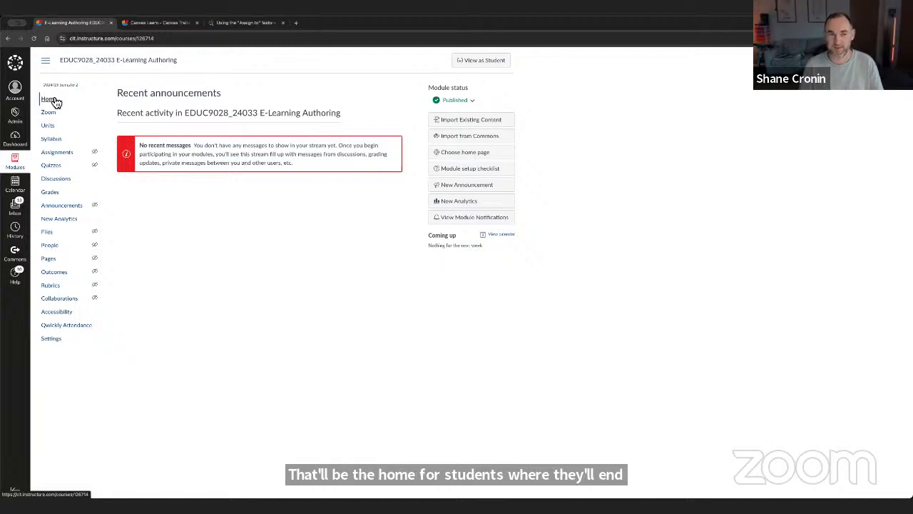
pyautogui.click(465, 153)
pyautogui.click(393, 274)
pyautogui.click(519, 340)
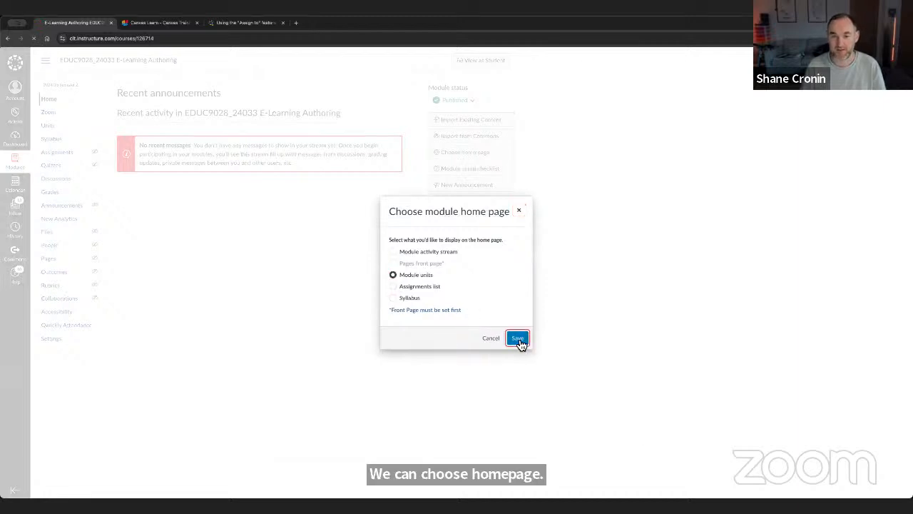
pyautogui.click(55, 100)
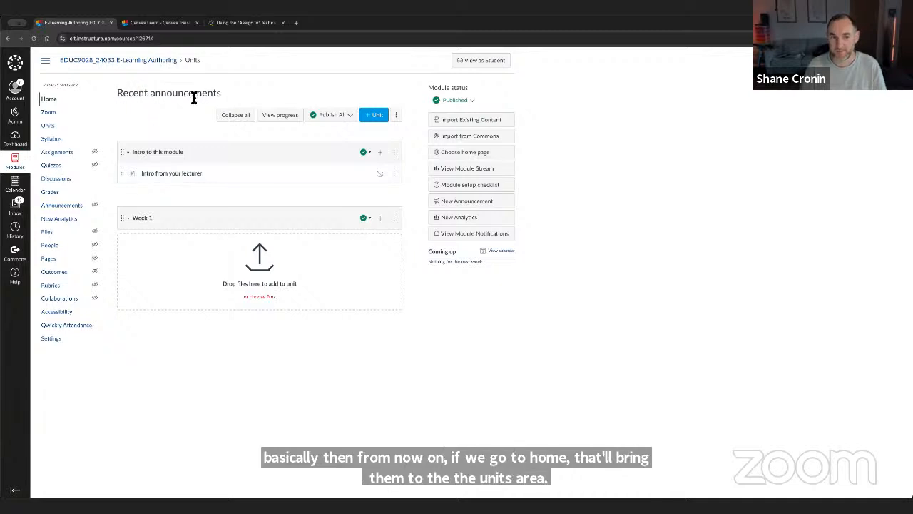
# - Add the existing file "Tips for remote learning.pdf" to the "Intro to this module" unit and publish the "Intro from your lecturer" page
pyautogui.click(382, 152)
pyautogui.click(356, 215)
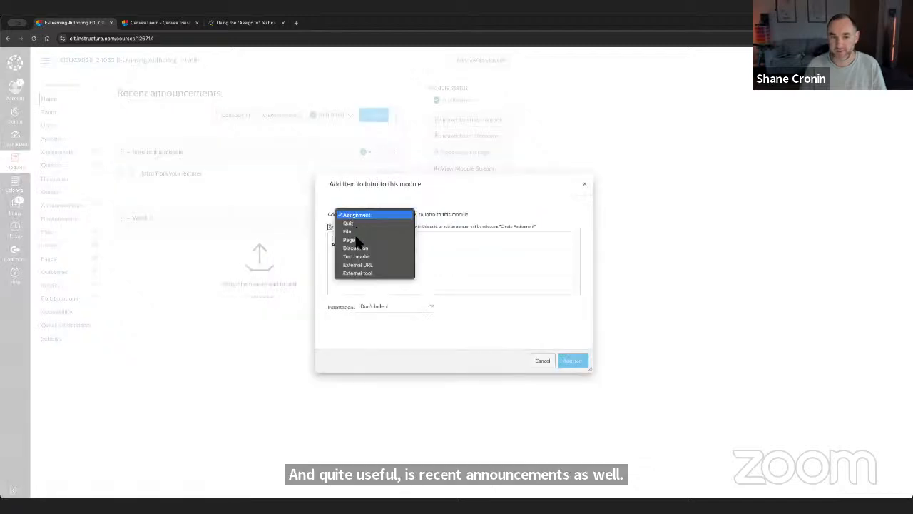
pyautogui.click(351, 231)
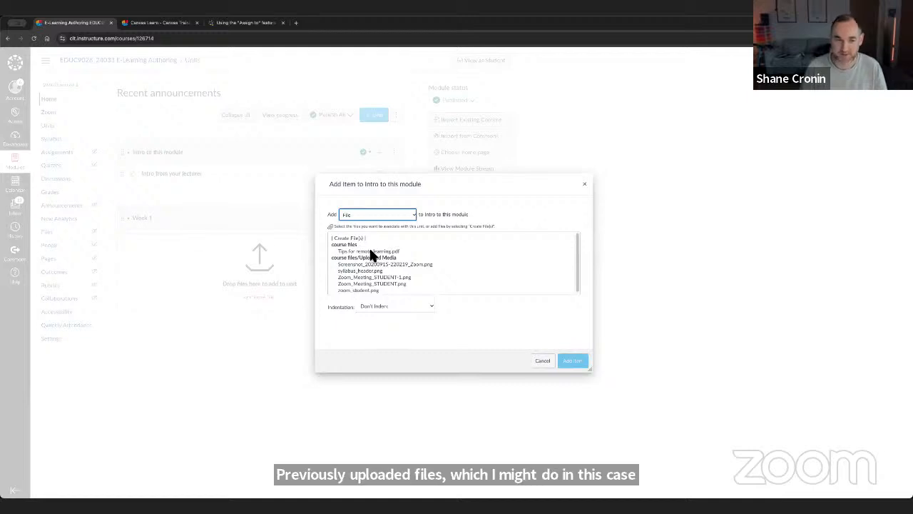
pyautogui.click(370, 251)
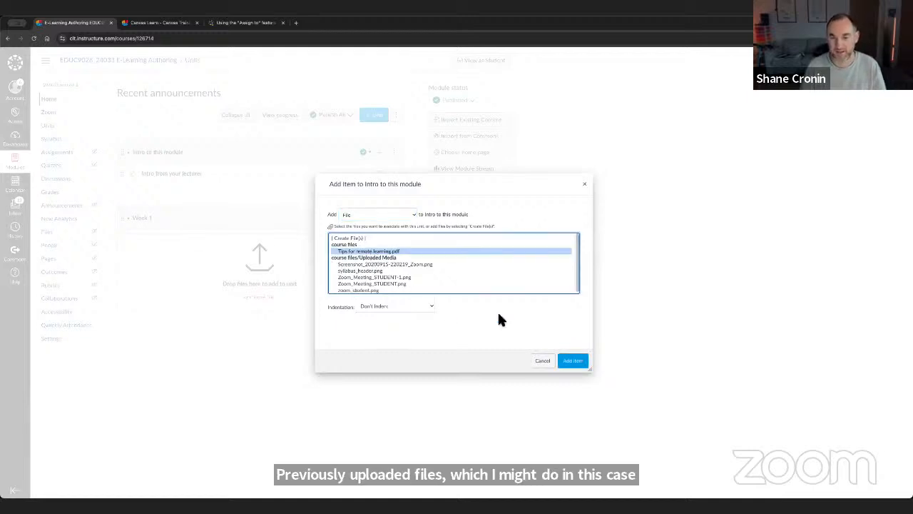
pyautogui.click(573, 360)
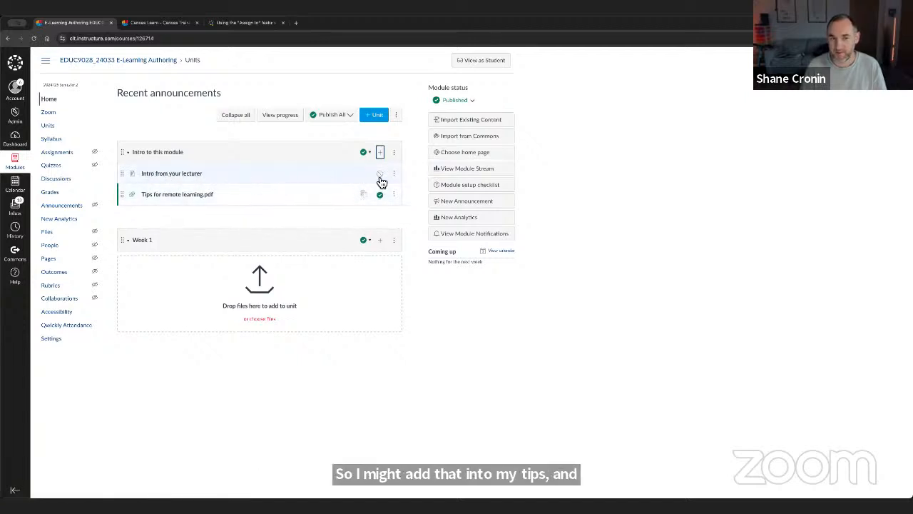
pyautogui.click(381, 175)
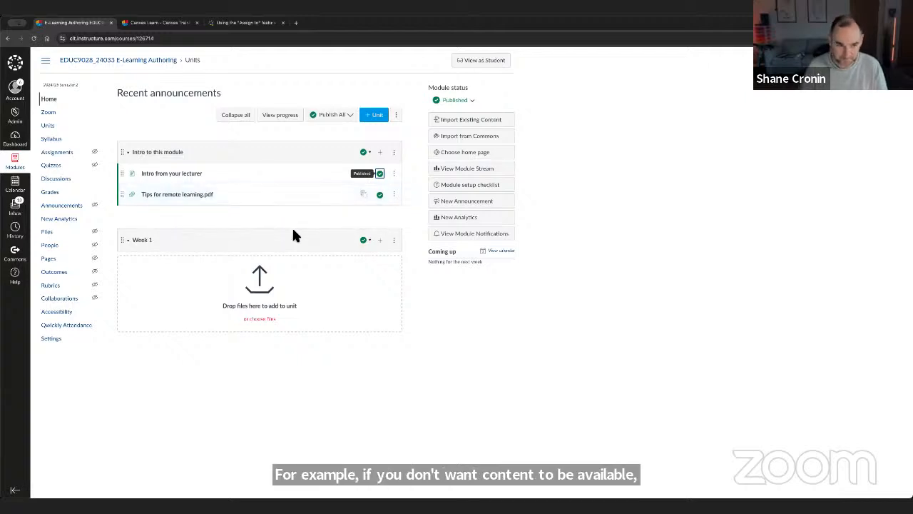
# - Start a new External URL item in the "Intro to this module" unit with the address of the 'Using the "Assign to" feature' help article
pyautogui.click(381, 152)
pyautogui.click(360, 214)
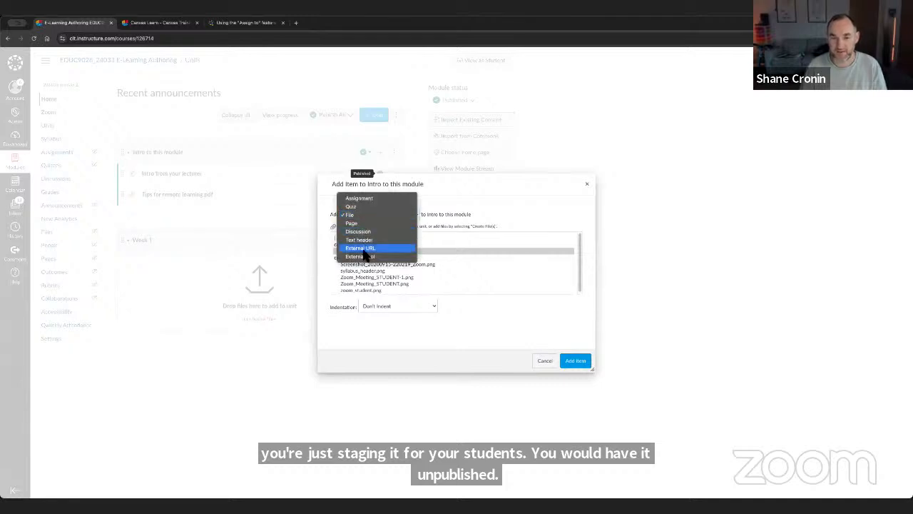
pyautogui.click(362, 247)
pyautogui.click(392, 241)
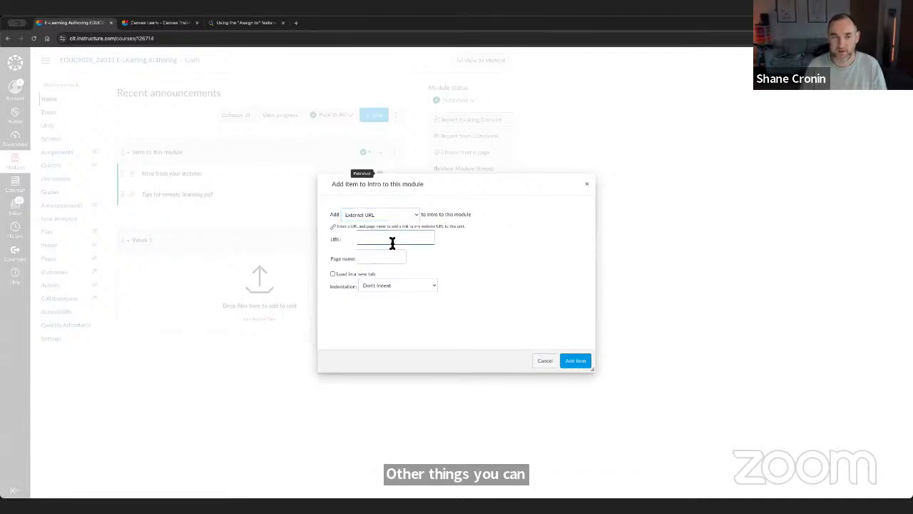
pyautogui.click(246, 22)
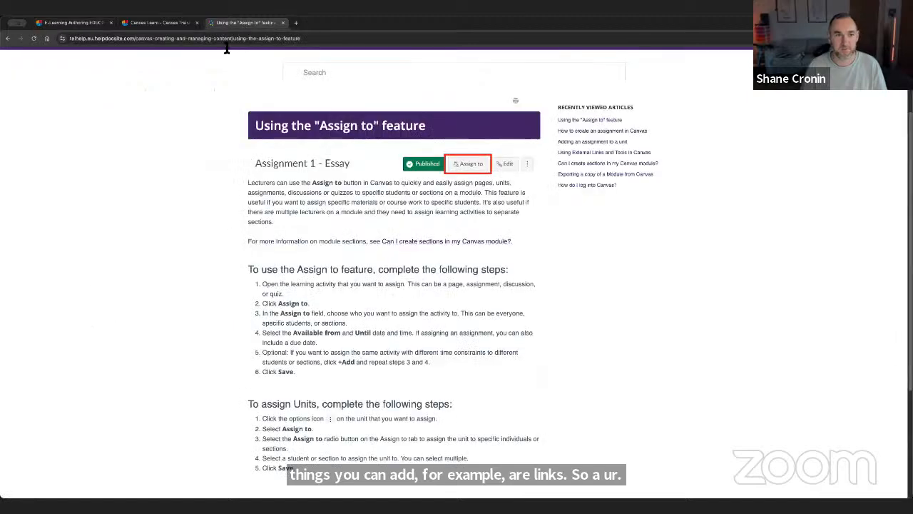
pyautogui.click(87, 26)
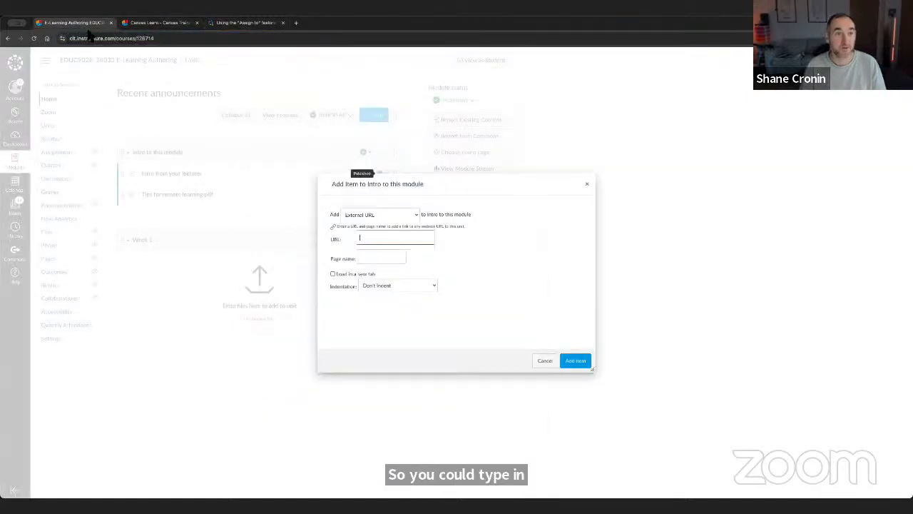
pyautogui.hotkey('ctrl', 'v')
# - Name the external link "Assign to guide", set it to load in a new tab without indentation, and add it to the unit
pyautogui.click(377, 259)
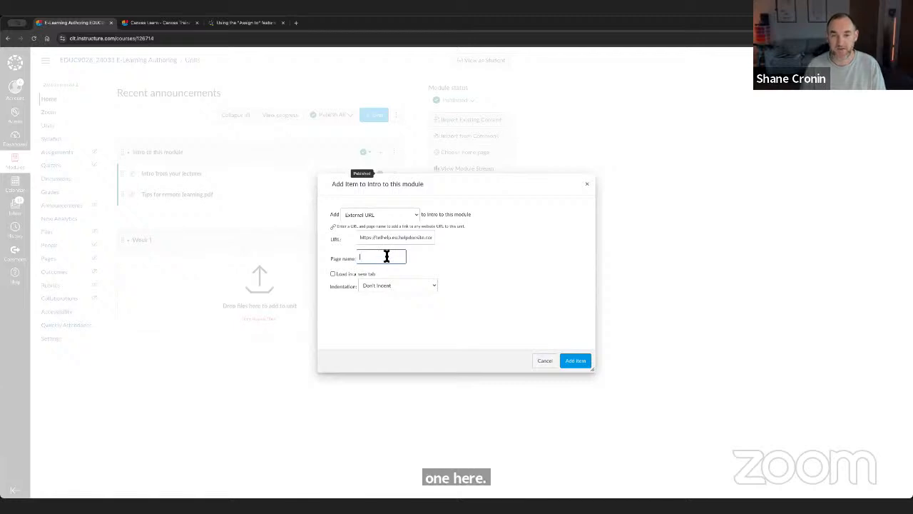
pyautogui.write('Assign to guide')
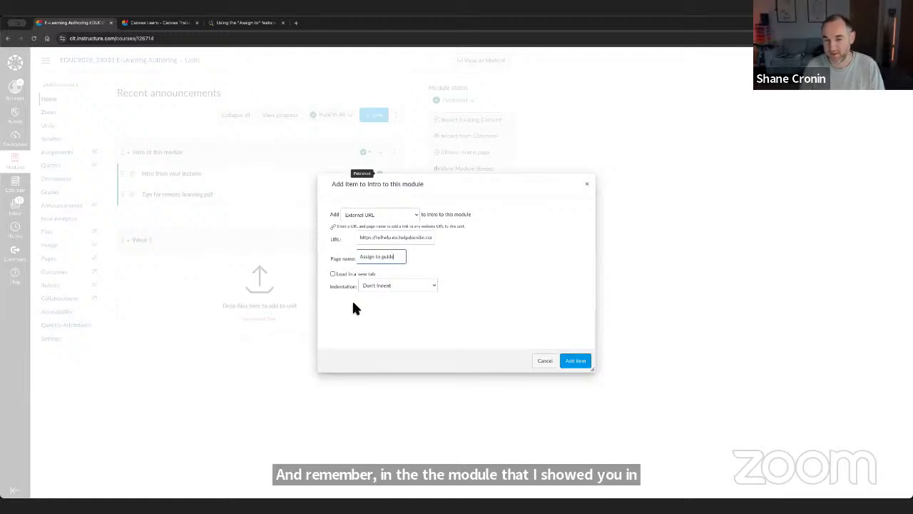
pyautogui.click(396, 283)
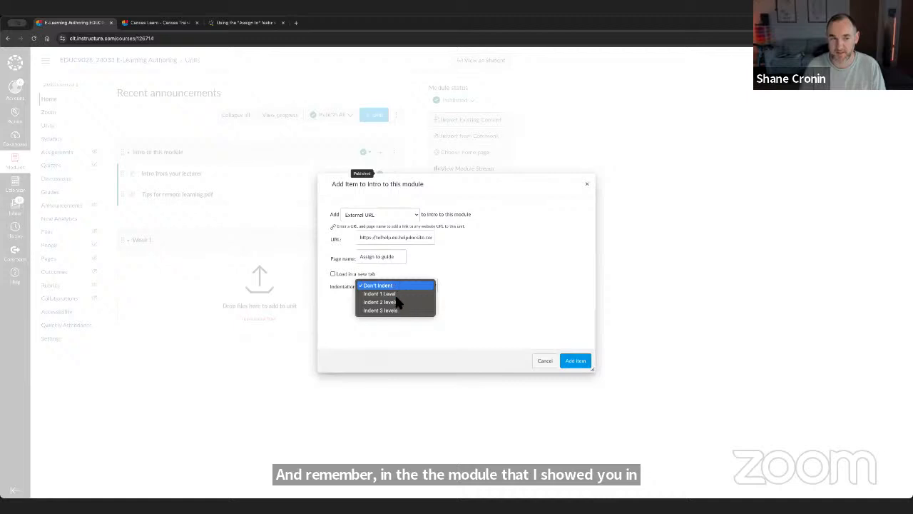
pyautogui.click(495, 280)
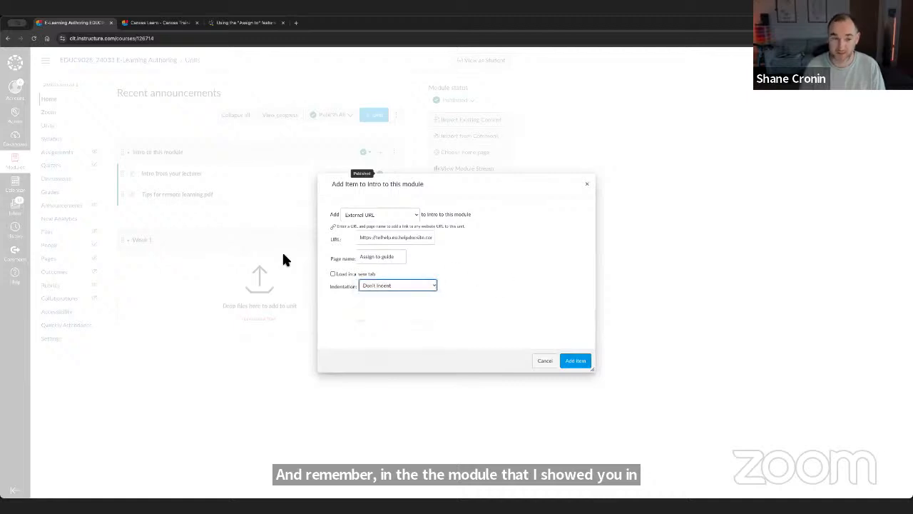
pyautogui.click(339, 279)
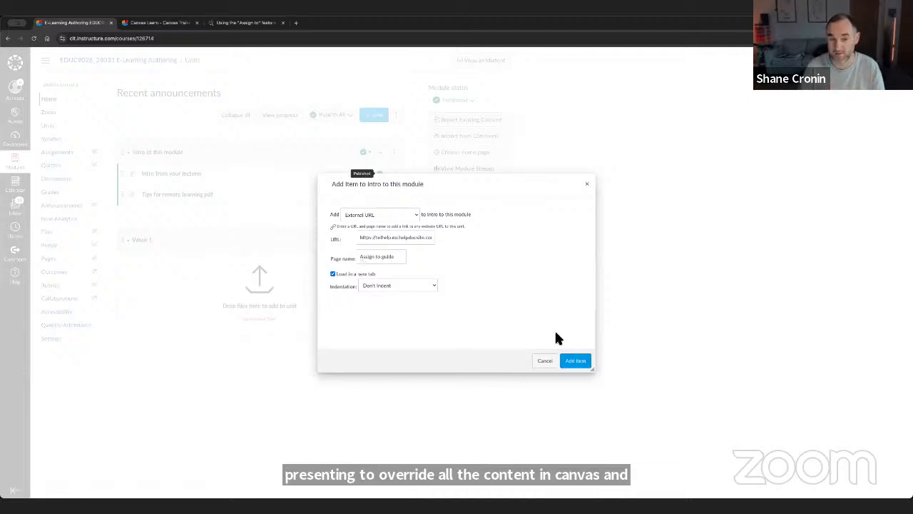
pyautogui.click(575, 360)
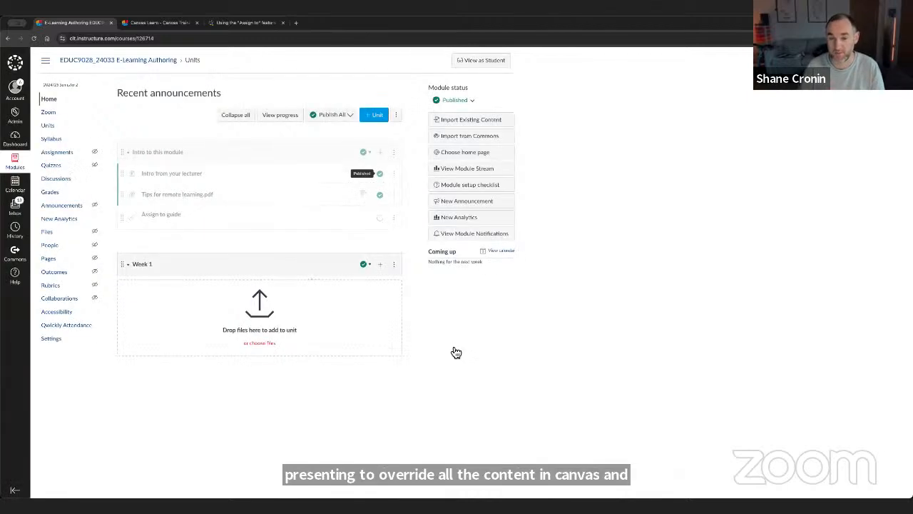
# - Publish the "Assign to guide" link, test it, and return to the module's home page
pyautogui.click(382, 218)
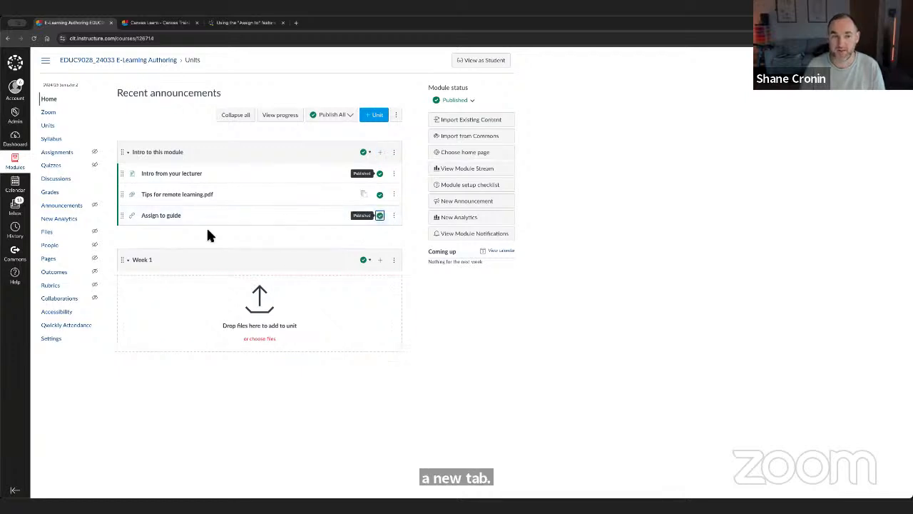
pyautogui.click(163, 216)
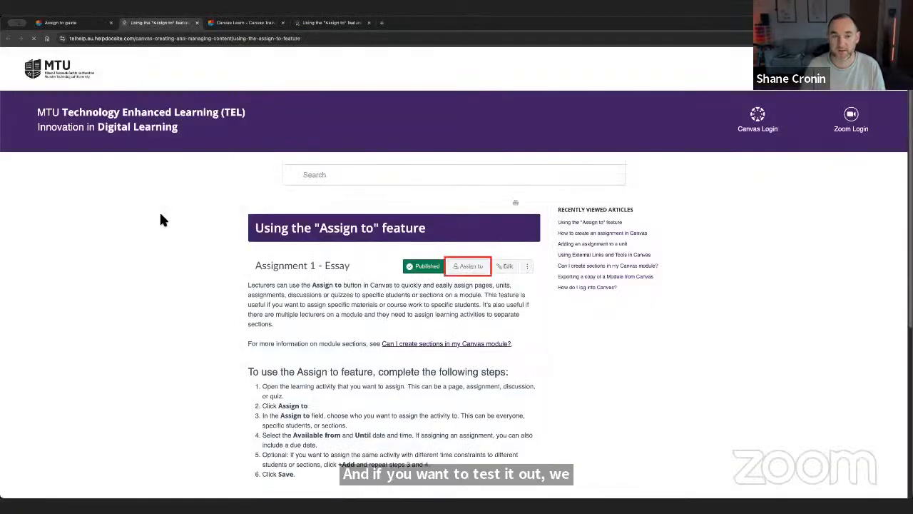
pyautogui.click(84, 28)
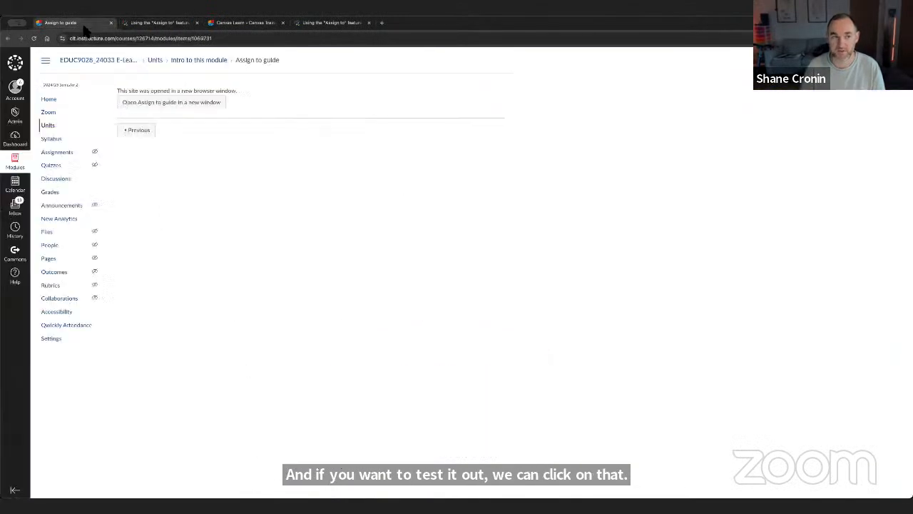
pyautogui.click(50, 104)
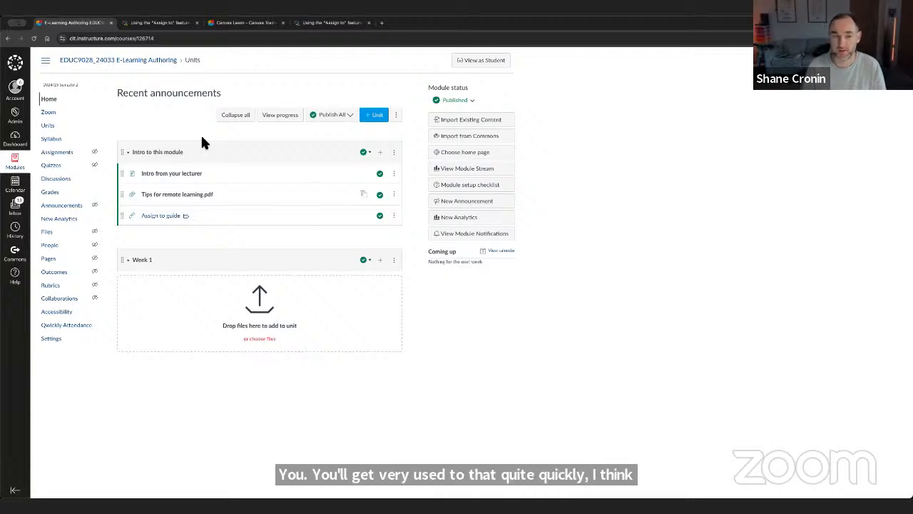
# - Open the Canvas Guides from Help in a new tab and go to the Canvas LMS "Getting Started: Instructors" resources
pyautogui.click(17, 281)
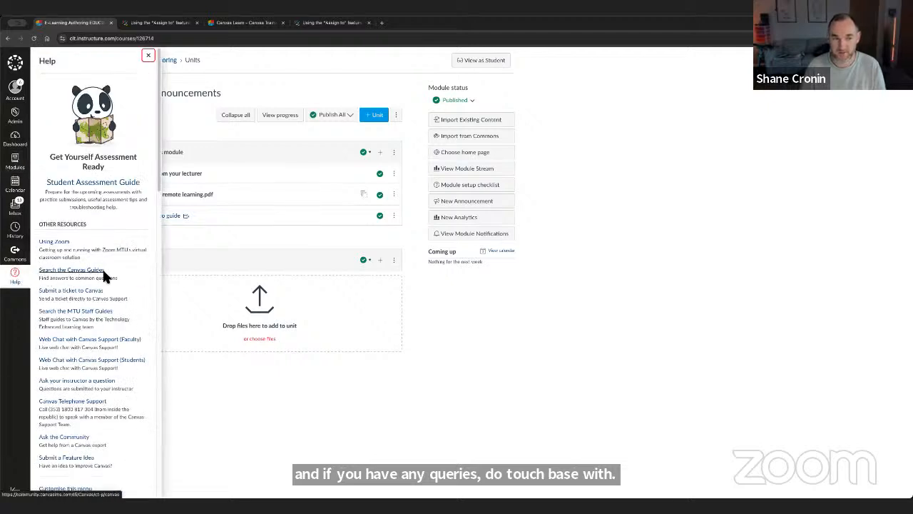
pyautogui.rightClick(82, 273)
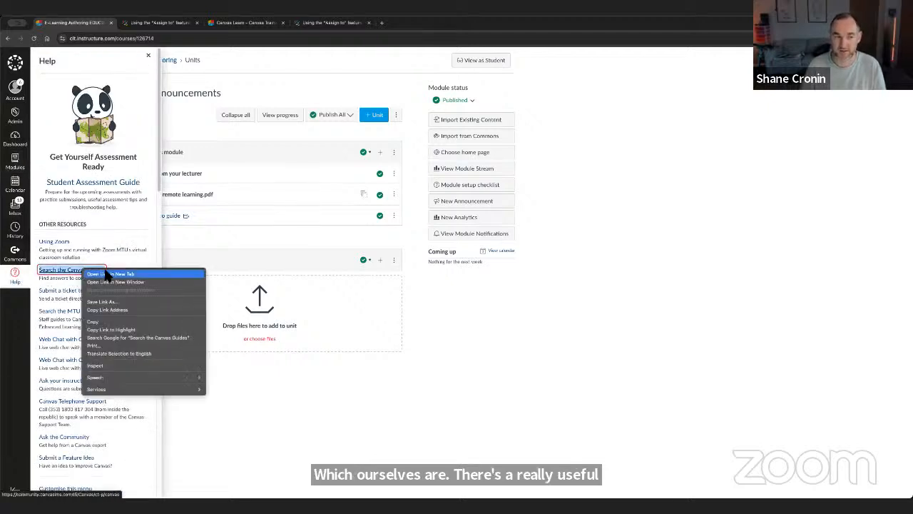
pyautogui.click(100, 273)
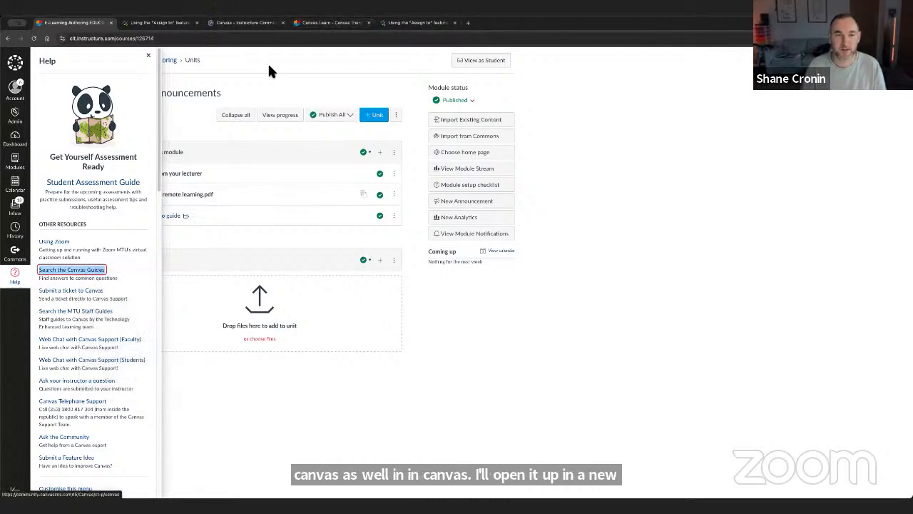
pyautogui.click(239, 24)
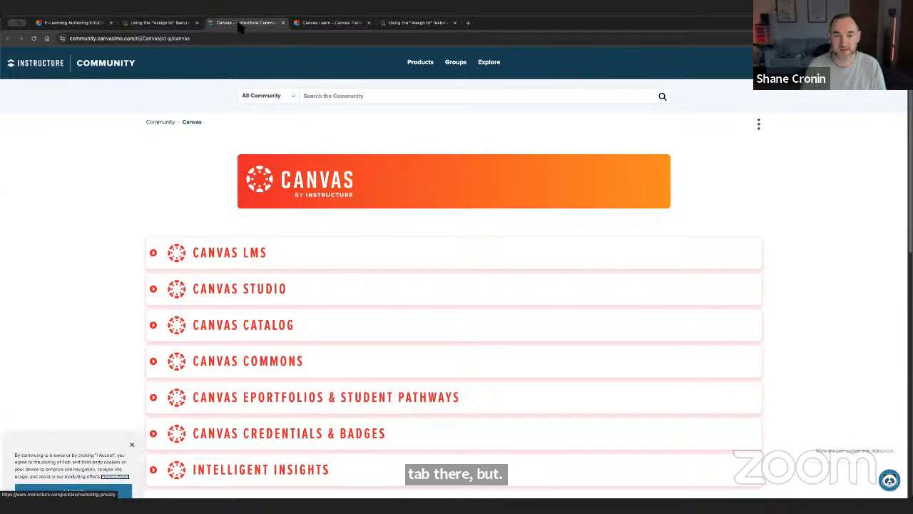
pyautogui.click(247, 261)
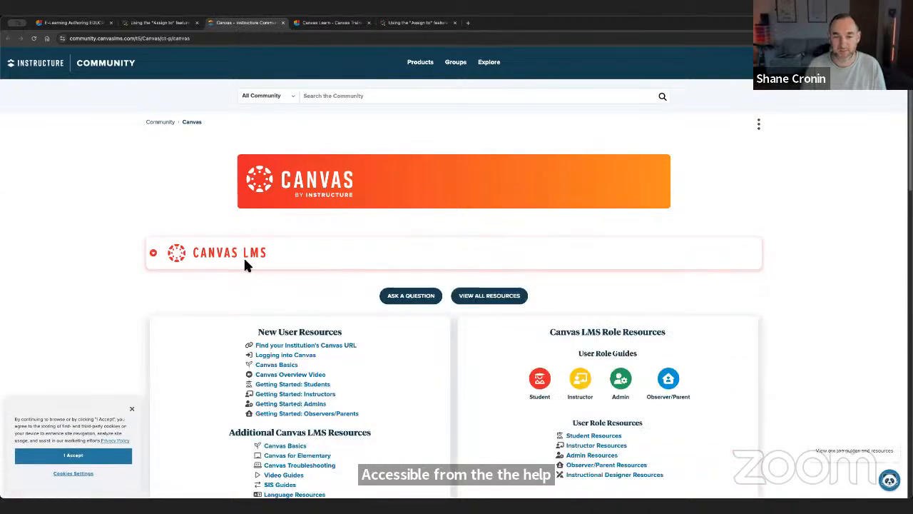
pyautogui.scroll(-2, 223, 331)
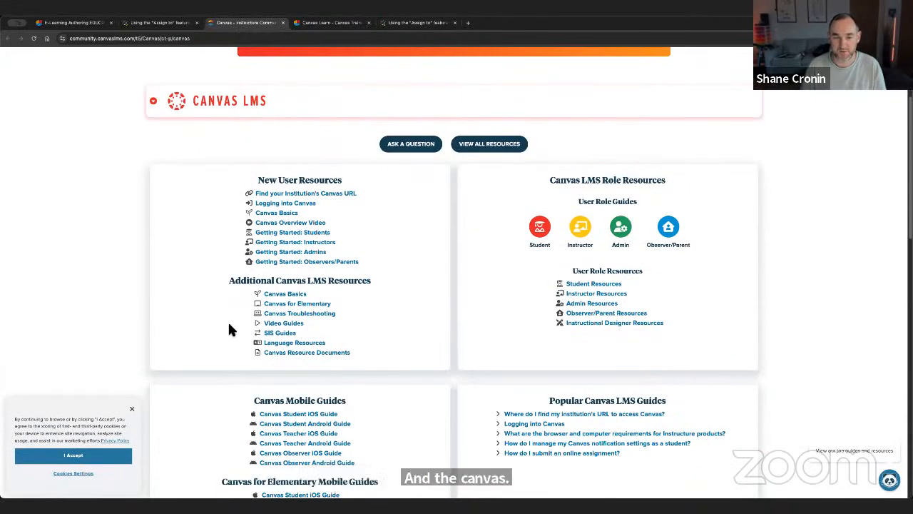
pyautogui.click(300, 244)
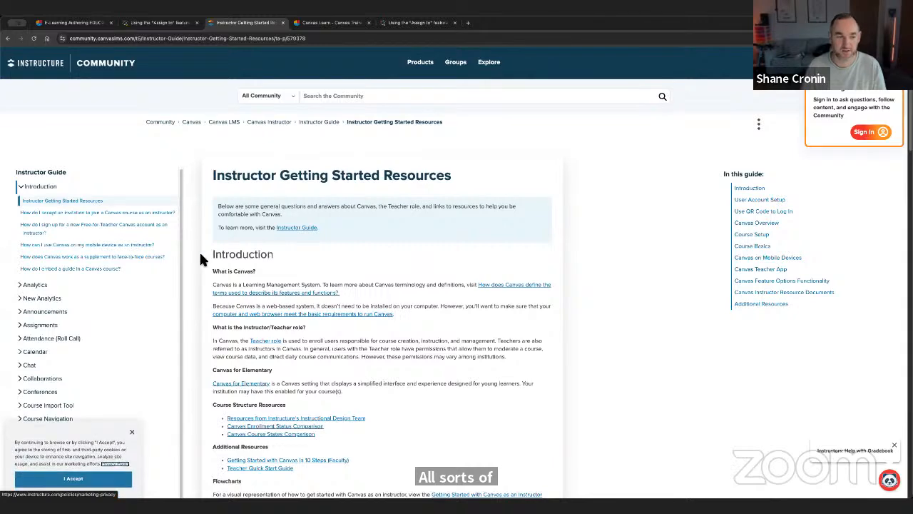
# - Browse the Modules and Announcements topics in the Instructor Guide and return to the module's home page with Help closed
pyautogui.scroll(-3, 44, 297)
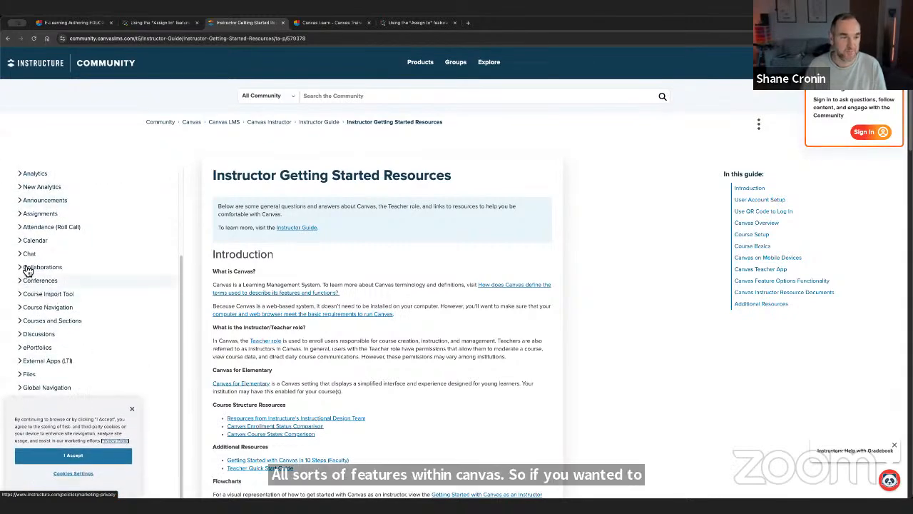
pyautogui.scroll(-5, 10, 296)
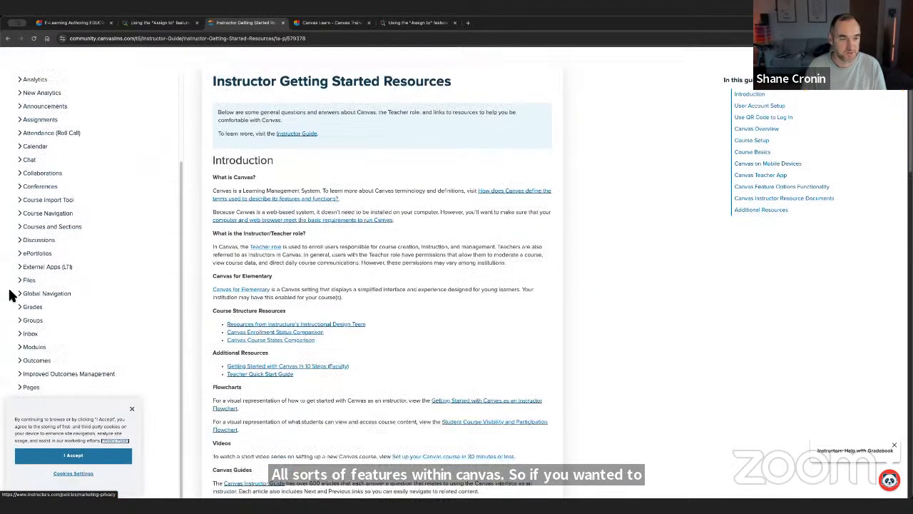
pyautogui.click(131, 408)
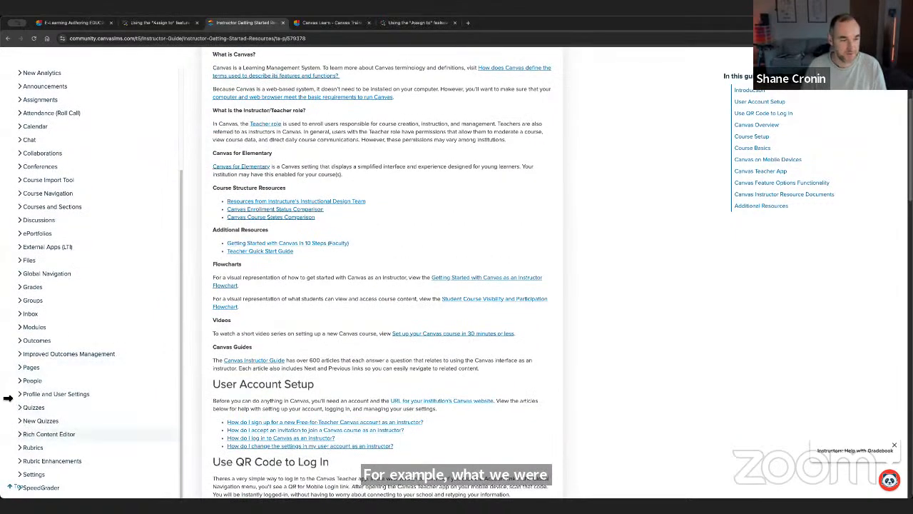
pyautogui.click(22, 329)
pyautogui.scroll(1, 24, 334)
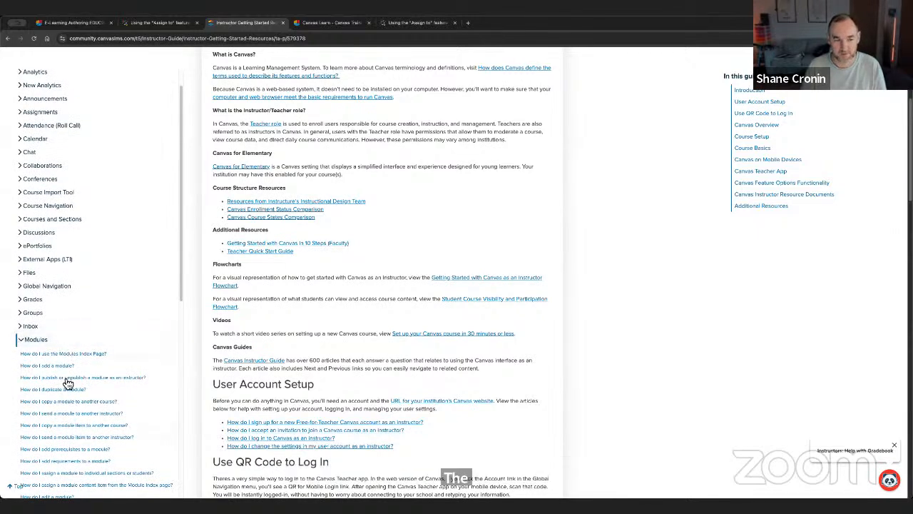
pyautogui.scroll(3, 26, 342)
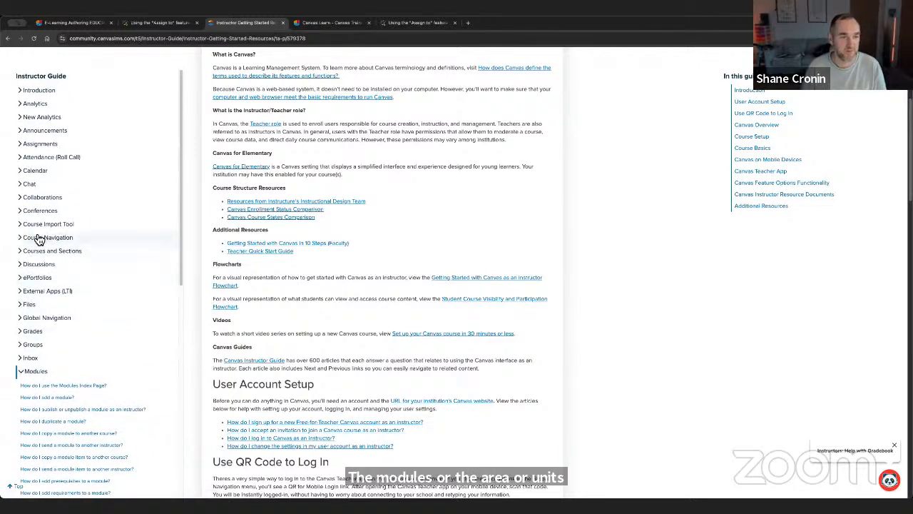
pyautogui.click(24, 131)
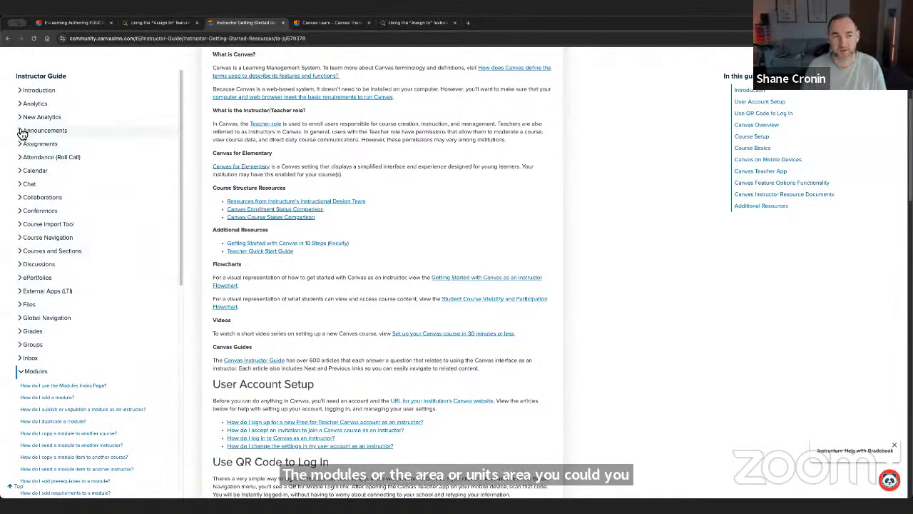
pyautogui.click(75, 24)
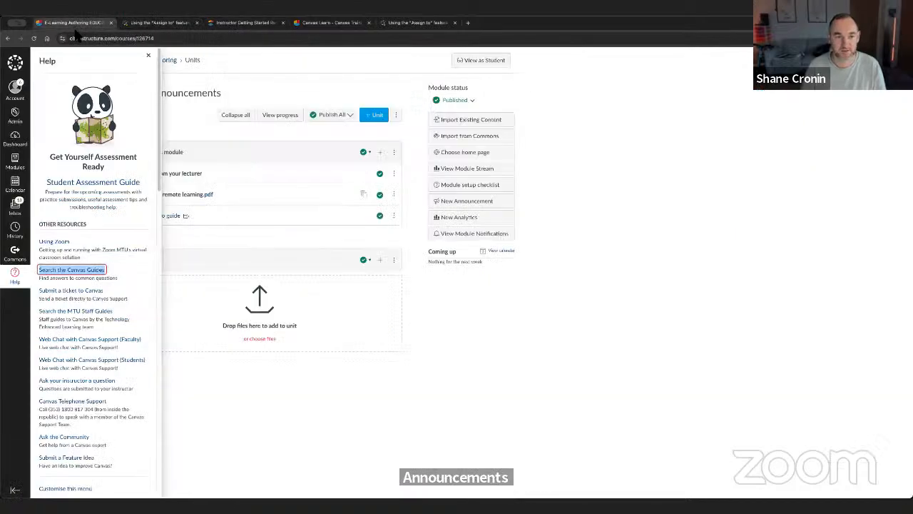
pyautogui.click(148, 57)
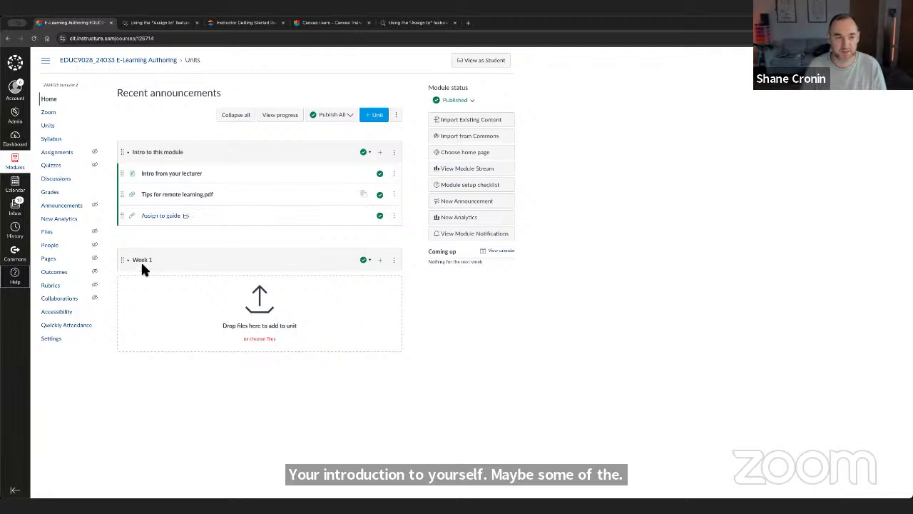
# - Start a new announcement in the module with the title "Welcome to this module"
pyautogui.click(71, 206)
pyautogui.click(49, 99)
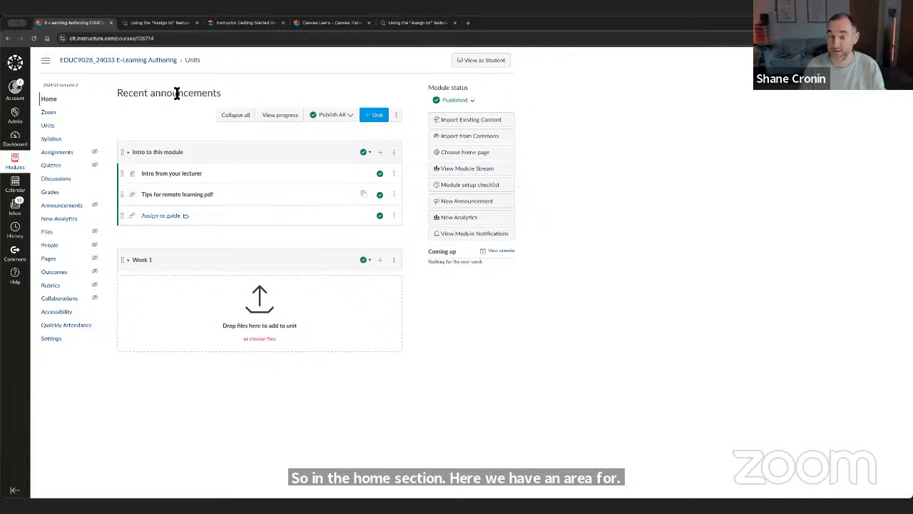
pyautogui.click(62, 207)
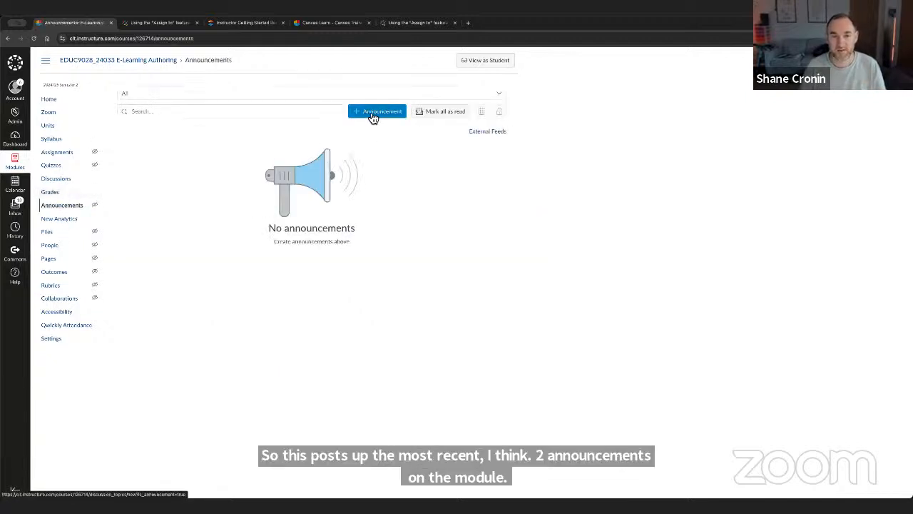
pyautogui.click(372, 114)
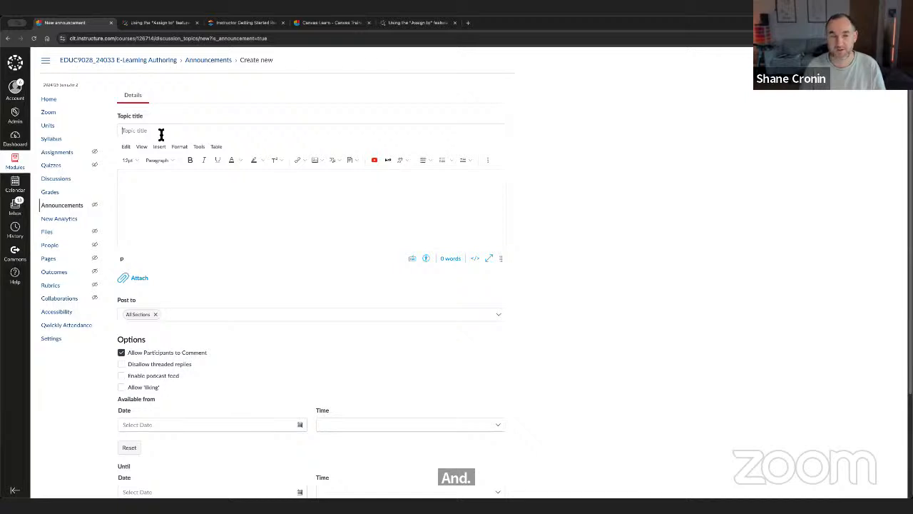
pyautogui.write('Welcome')
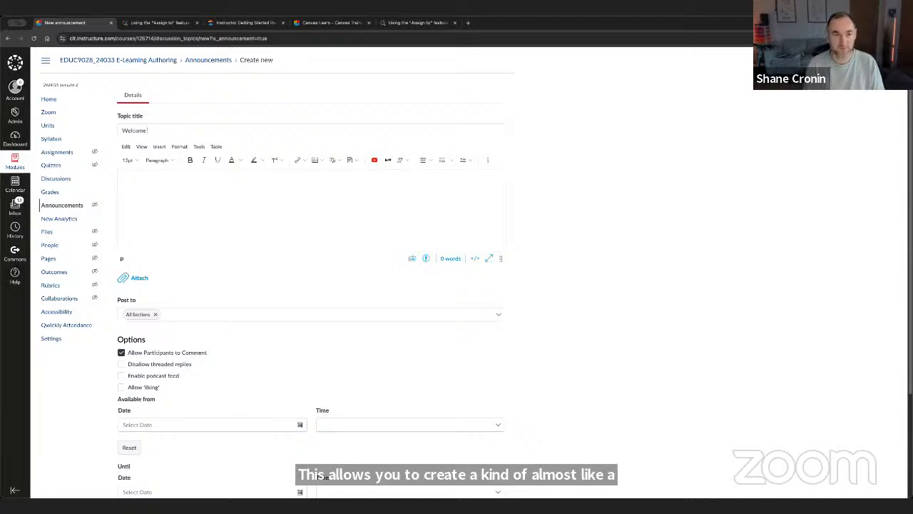
pyautogui.write(' to this module')
# - Write the announcement's message as "Class starts at 11am this morning. We'll cover x"
pyautogui.click(172, 195)
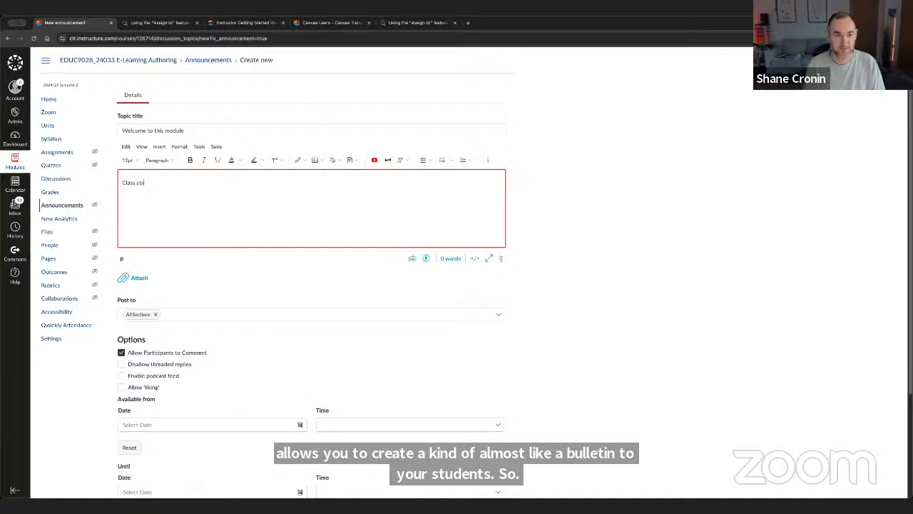
pyautogui.write("Class starts at 11am this morning. We'll")
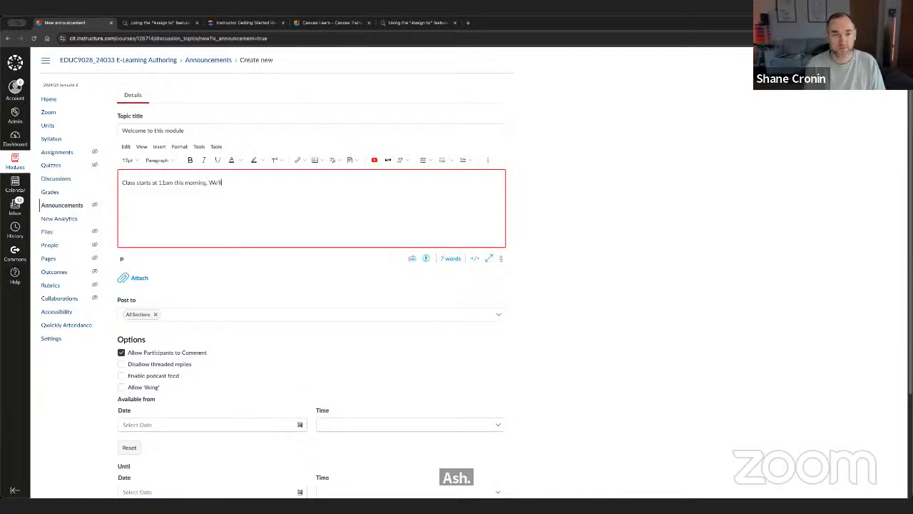
pyautogui.write(' cover x')
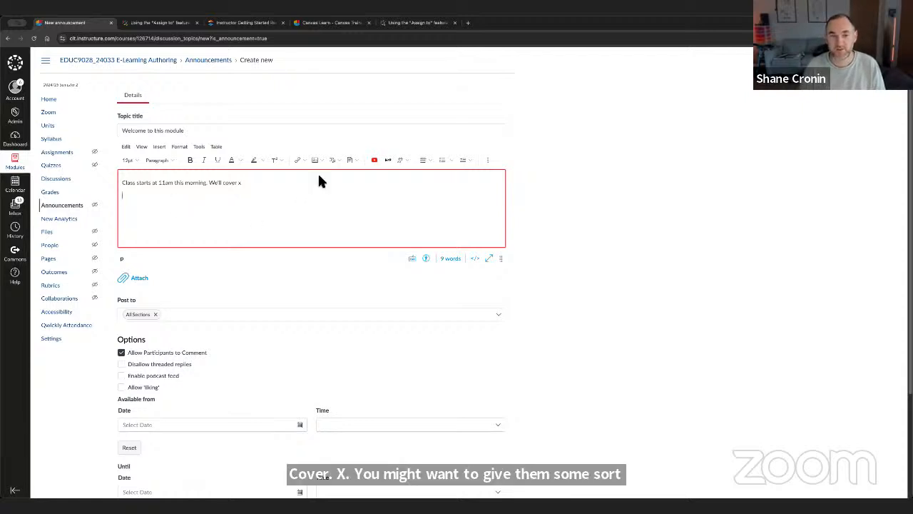
# - Record a short webcam message, save it into the announcement below the text, and enlarge the message editor
pyautogui.click(334, 160)
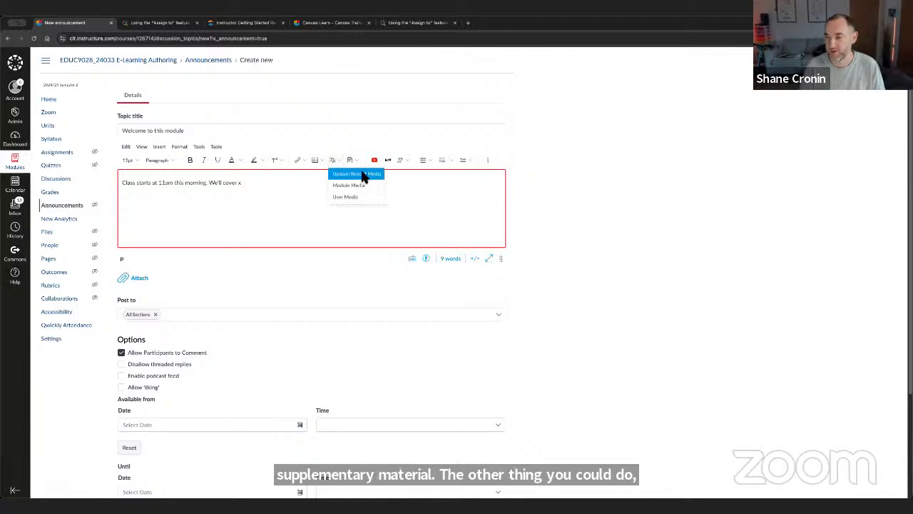
pyautogui.click(363, 177)
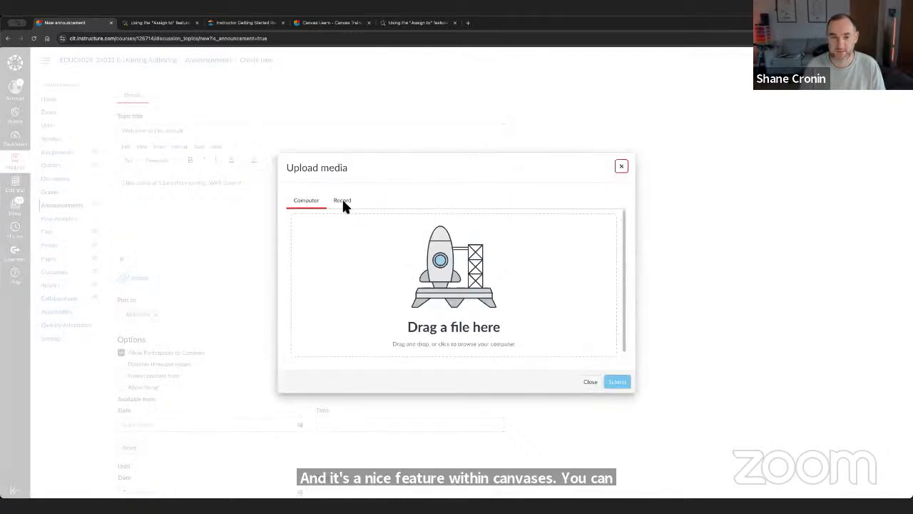
pyautogui.click(346, 204)
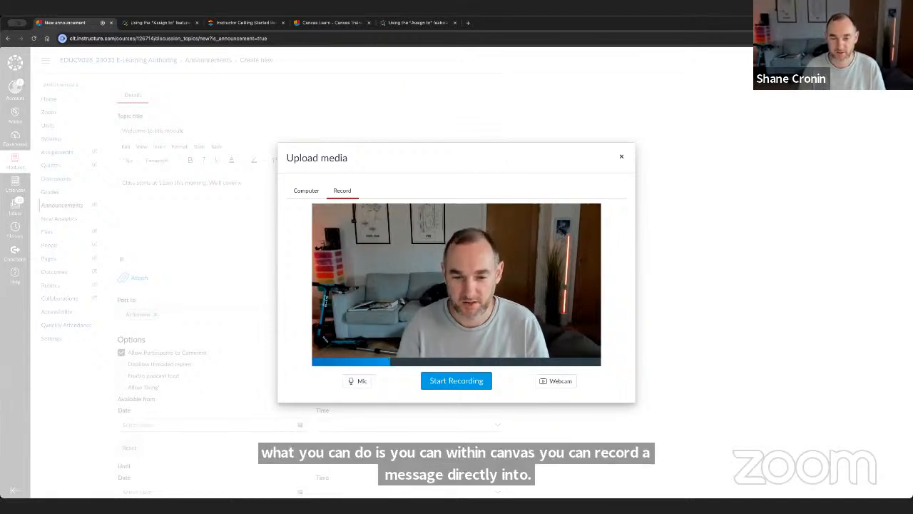
pyautogui.click(450, 385)
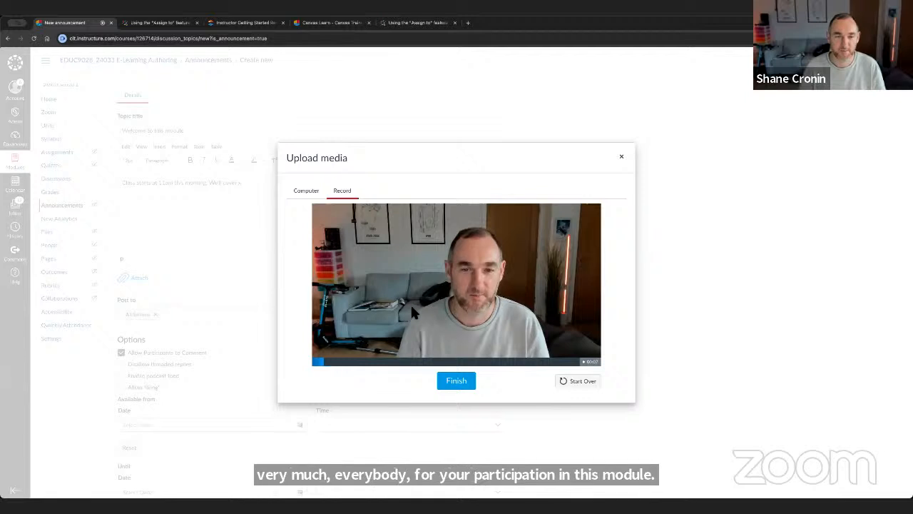
pyautogui.click(457, 380)
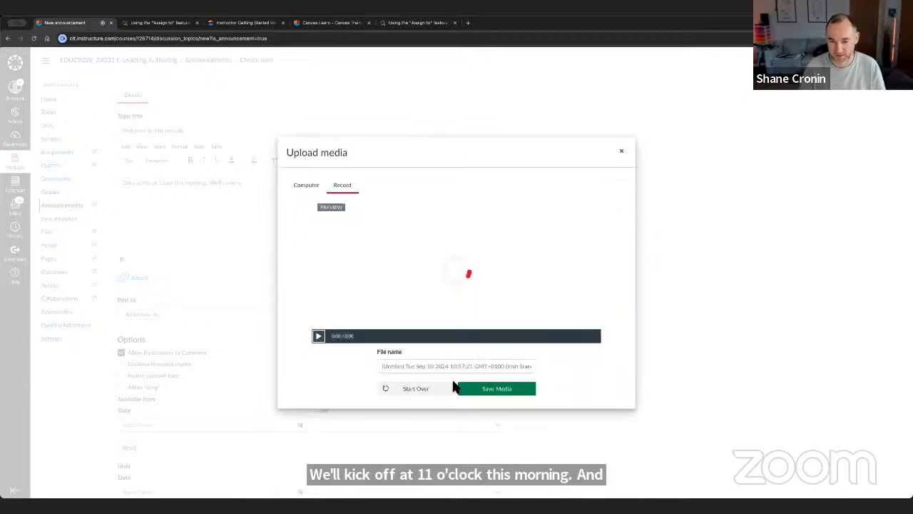
pyautogui.click(512, 406)
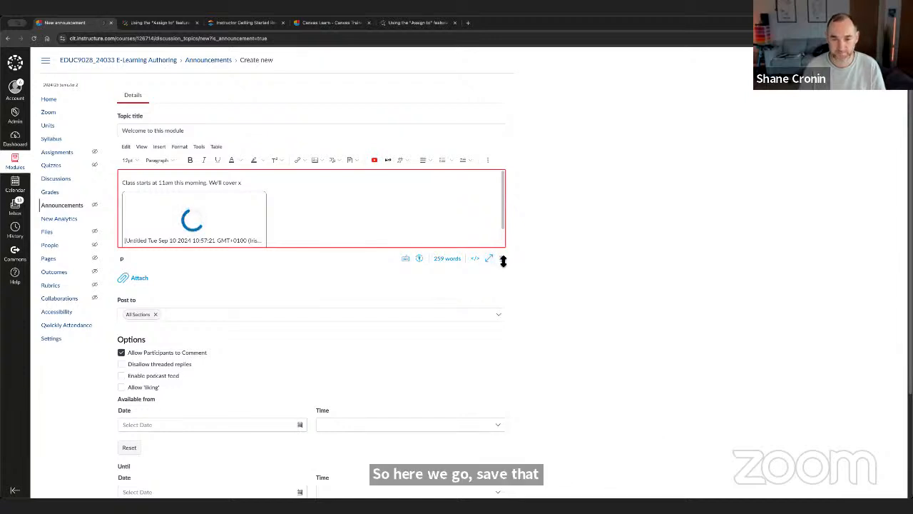
pyautogui.moveTo(500, 259); pyautogui.dragTo(506, 362)
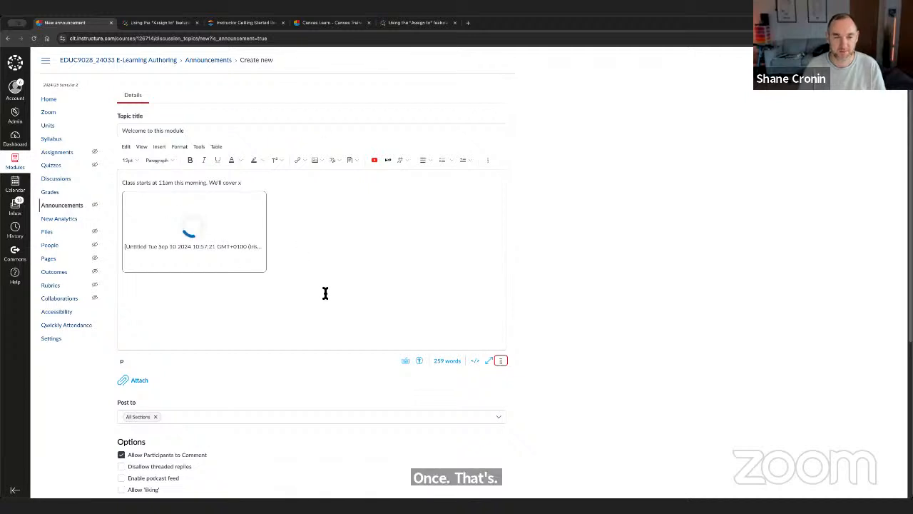
# - Review the announcement's embedded video, section, comment and availability date options without publishing it
pyautogui.scroll(-3, 513, 281)
pyautogui.scroll(3, 293, 266)
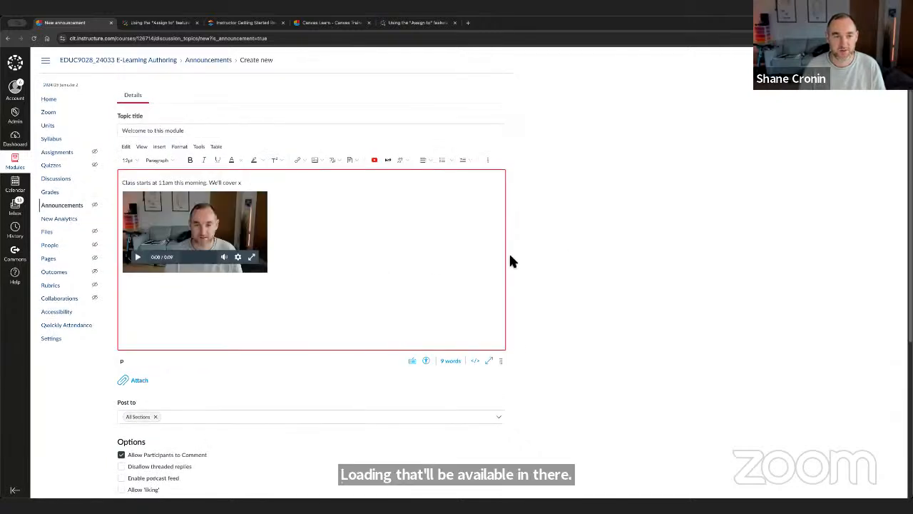
pyautogui.scroll(-5, 333, 254)
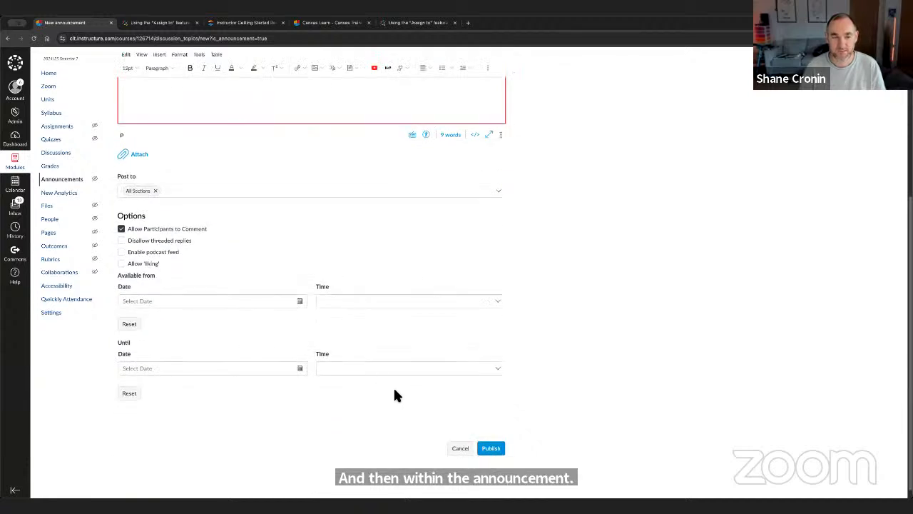
pyautogui.scroll(5, 335, 335)
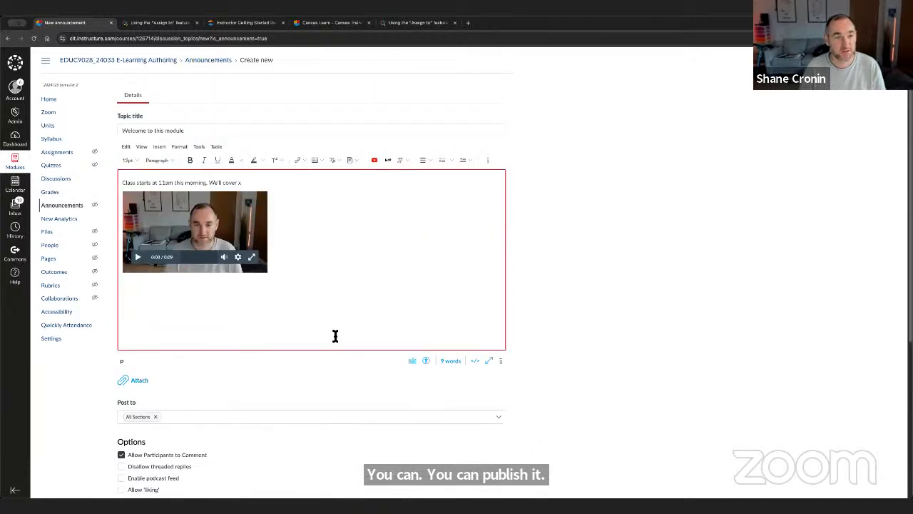
pyautogui.scroll(-5, 335, 335)
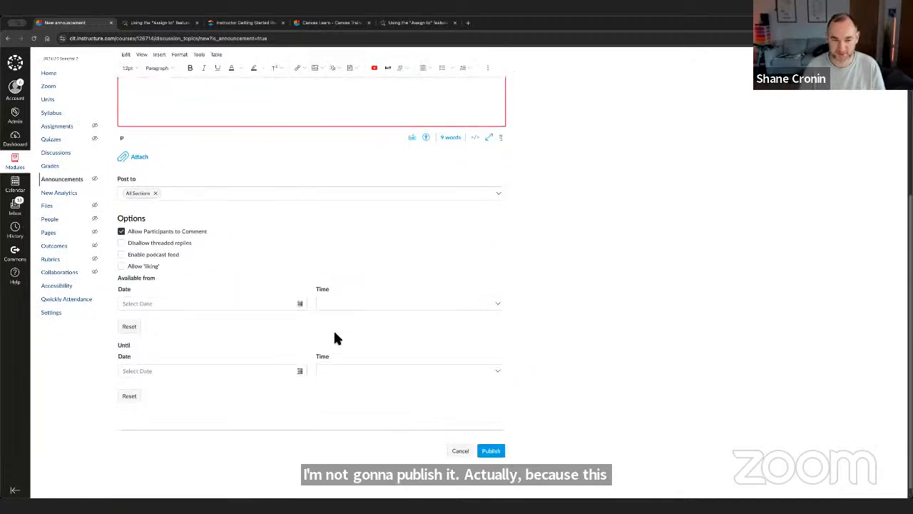
pyautogui.scroll(4, 335, 338)
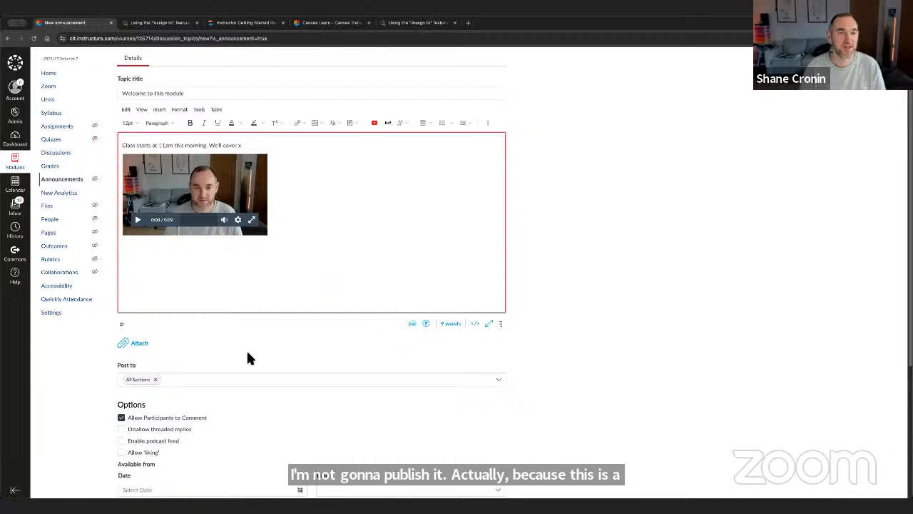
pyautogui.scroll(-3, 293, 386)
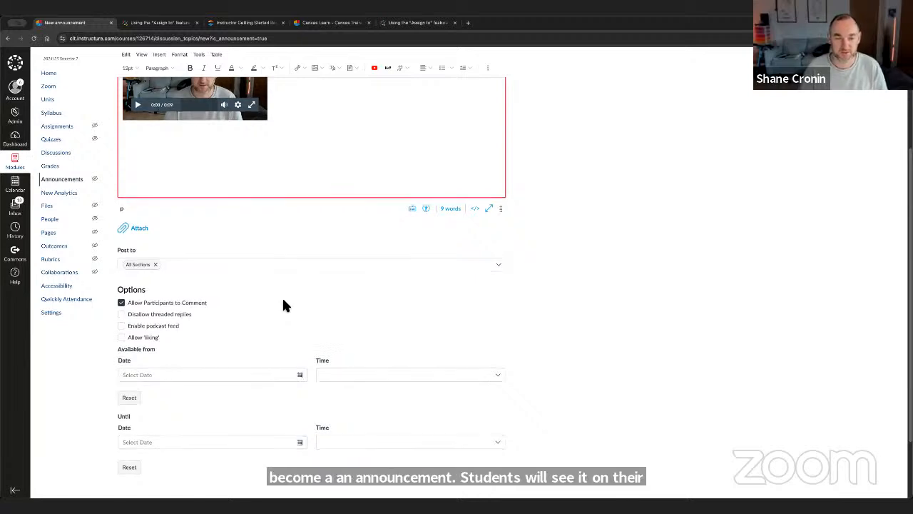
# - Check the rest of the announcement form and return to the module's home page without publishing it
pyautogui.scroll(-2, 283, 306)
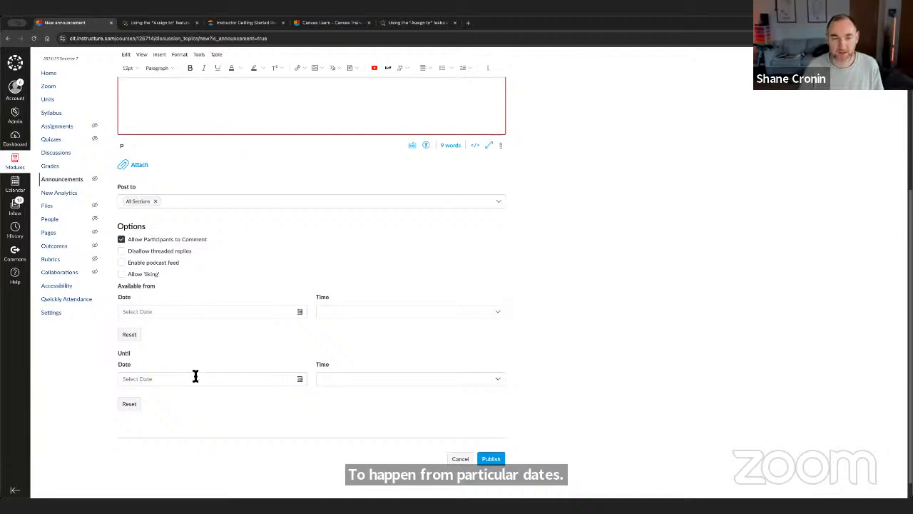
pyautogui.scroll(3, 195, 376)
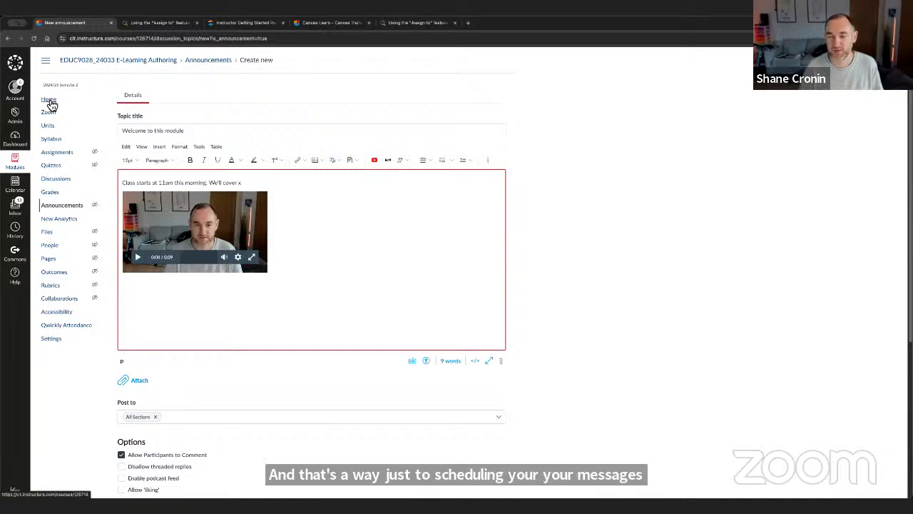
pyautogui.click(50, 100)
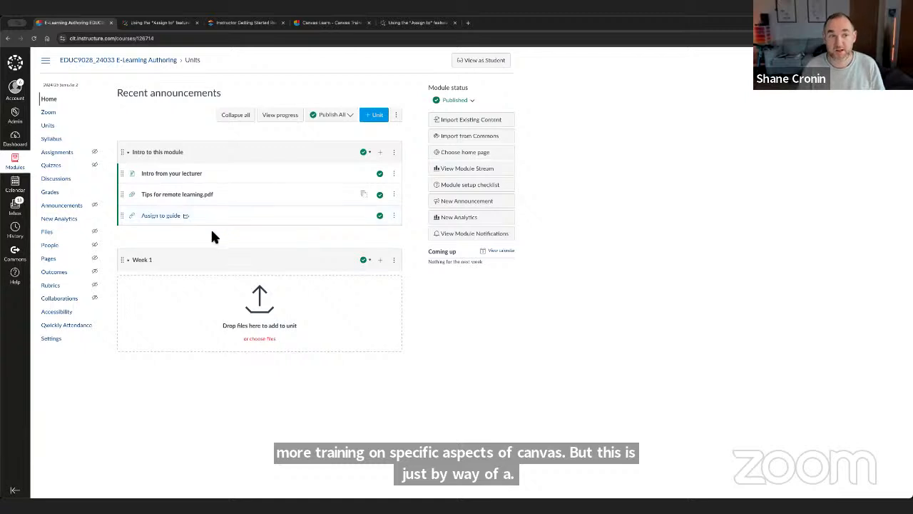
# - Open the module's Zoom integration to view its meetings page, and return to the module's home page
pyautogui.click(51, 118)
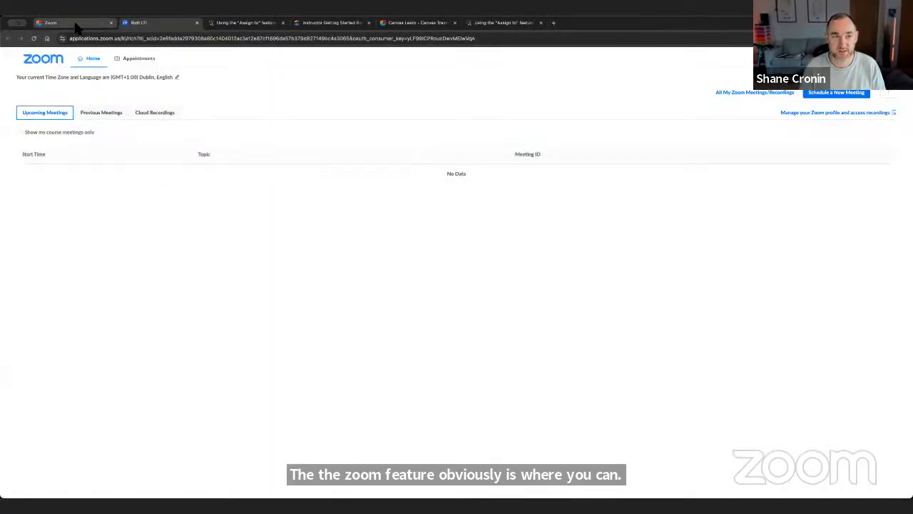
pyautogui.click(76, 26)
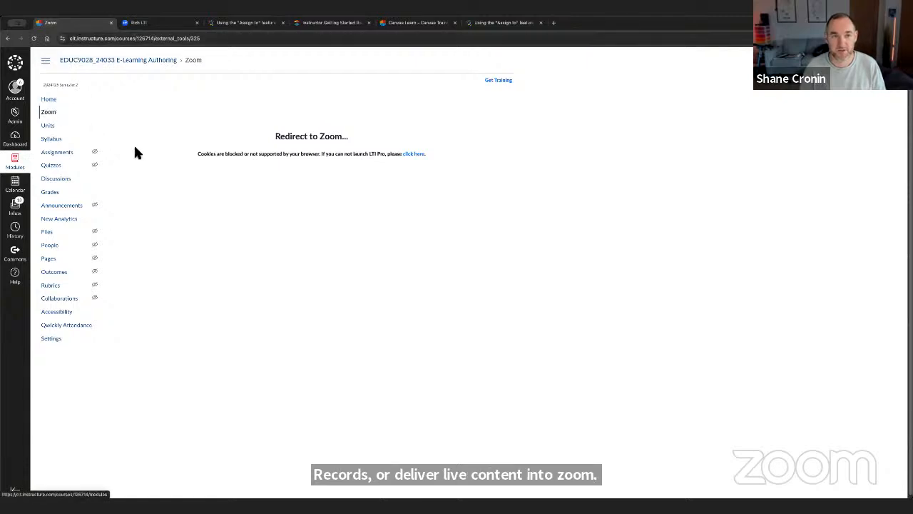
pyautogui.click(137, 26)
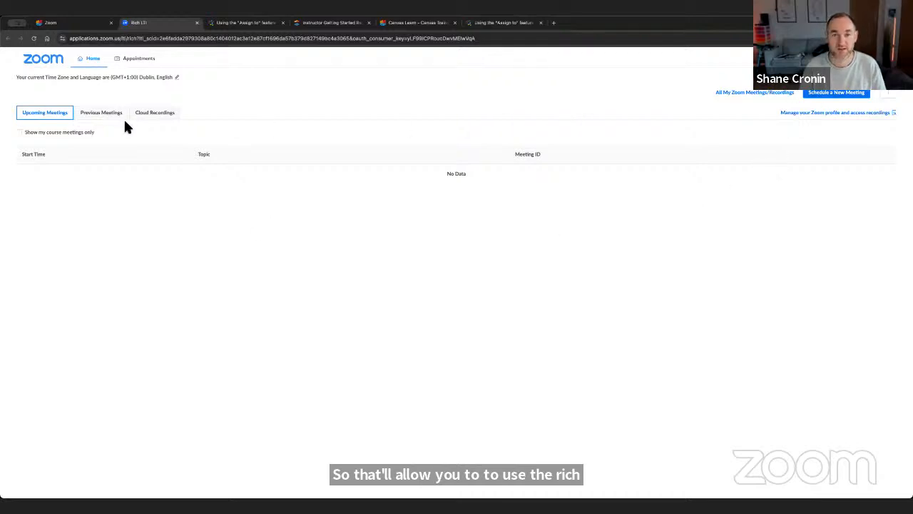
pyautogui.click(71, 23)
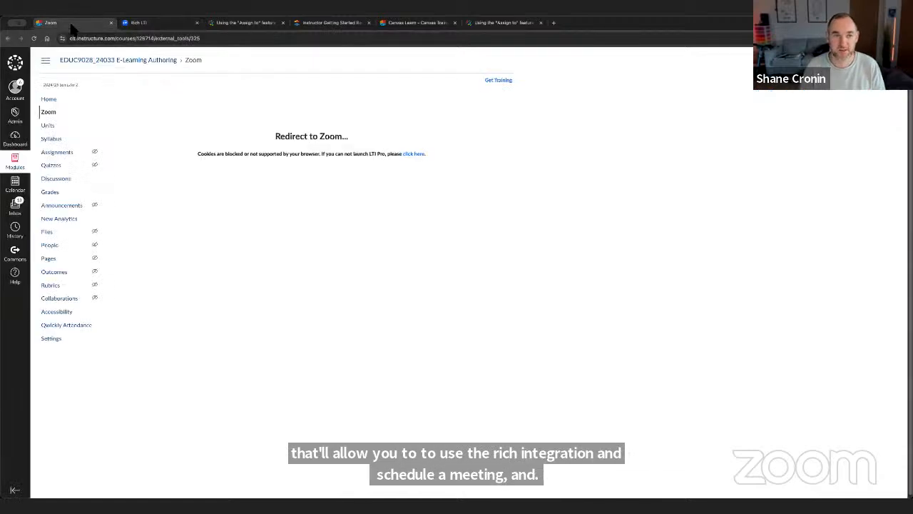
pyautogui.click(64, 98)
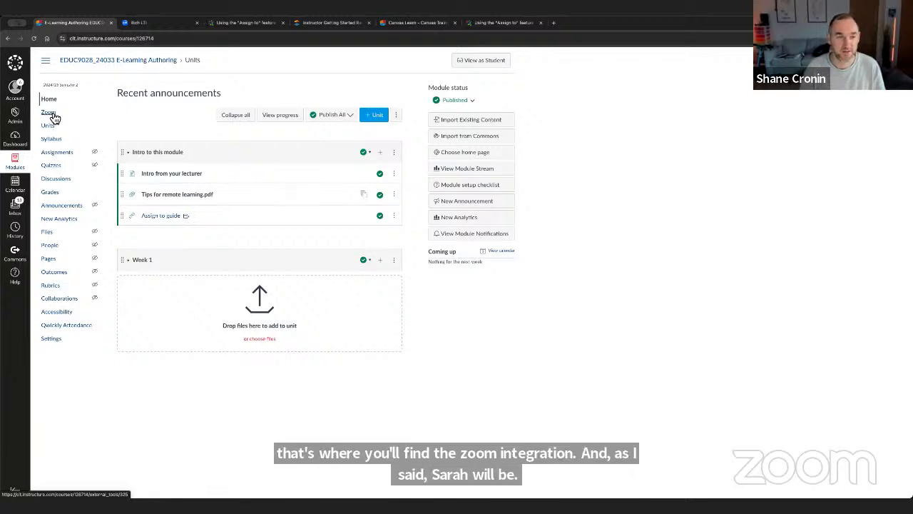
# - Start a new assignment in the module and name it "Assignment title"
pyautogui.click(57, 152)
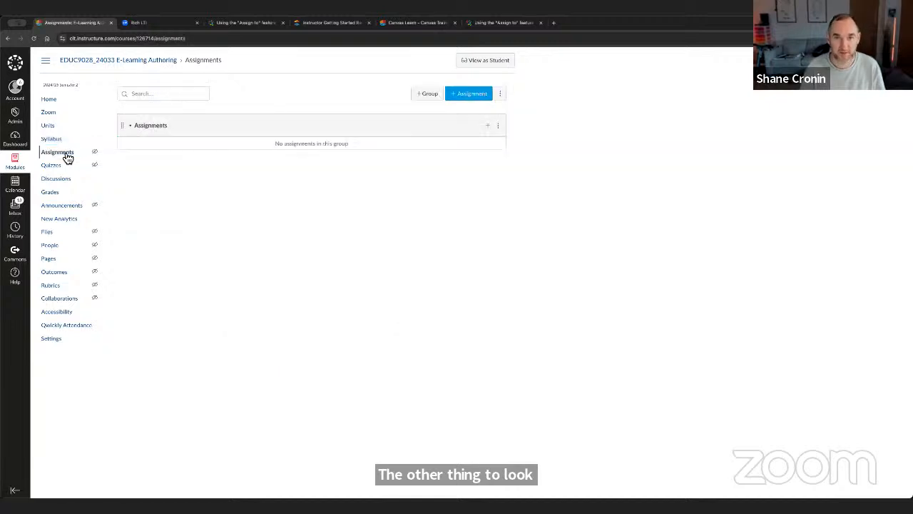
pyautogui.click(477, 96)
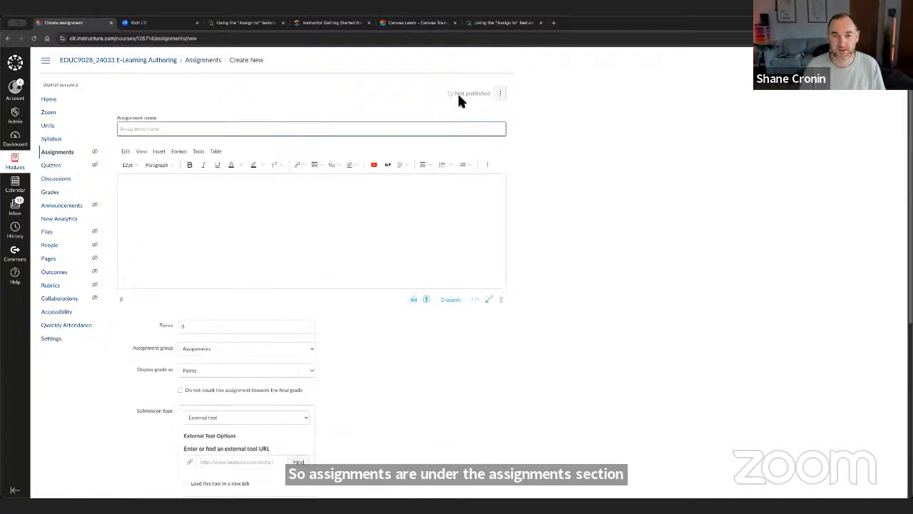
pyautogui.click(302, 125)
pyautogui.write('Assign')
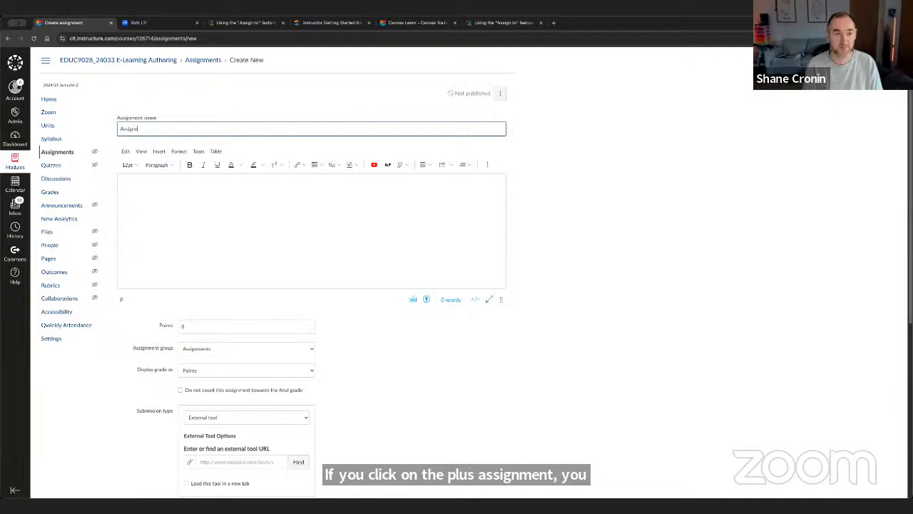
pyautogui.write('ment title')
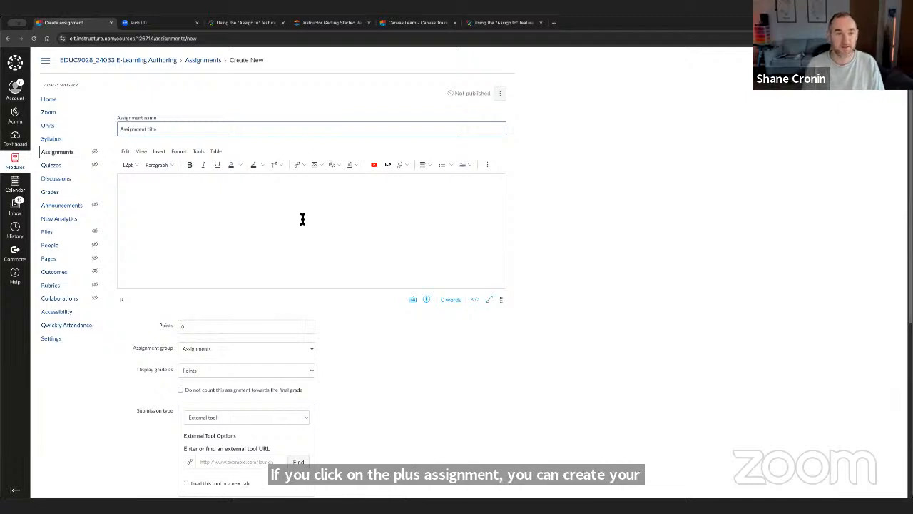
# - Examine the options for inserting links and media into the assignment's description
pyautogui.click(212, 204)
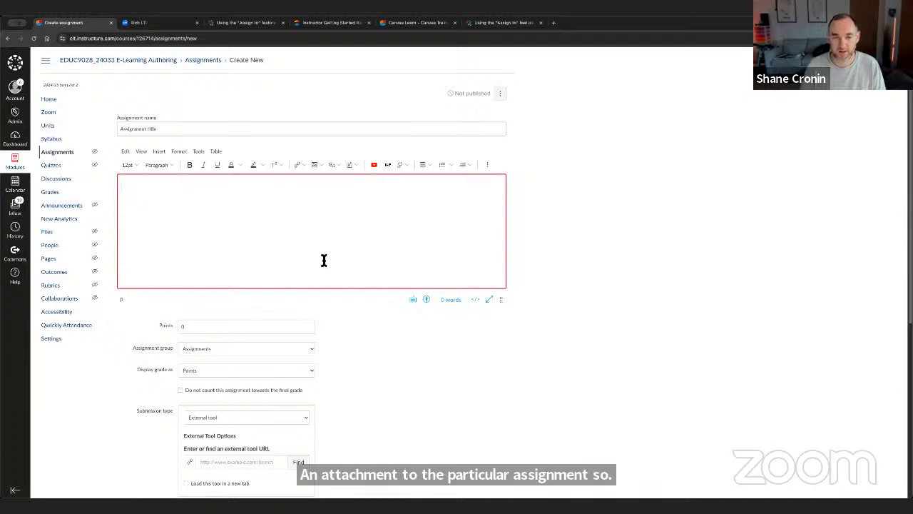
pyautogui.click(301, 163)
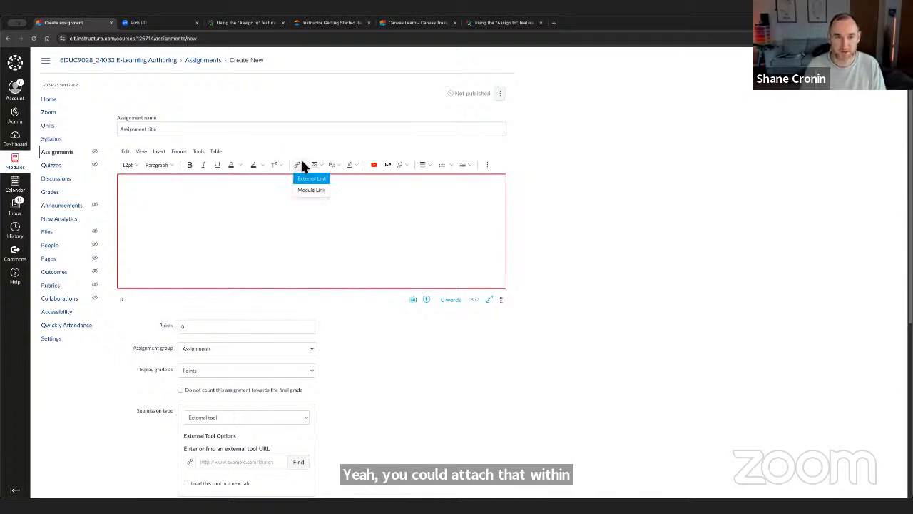
pyautogui.click(338, 166)
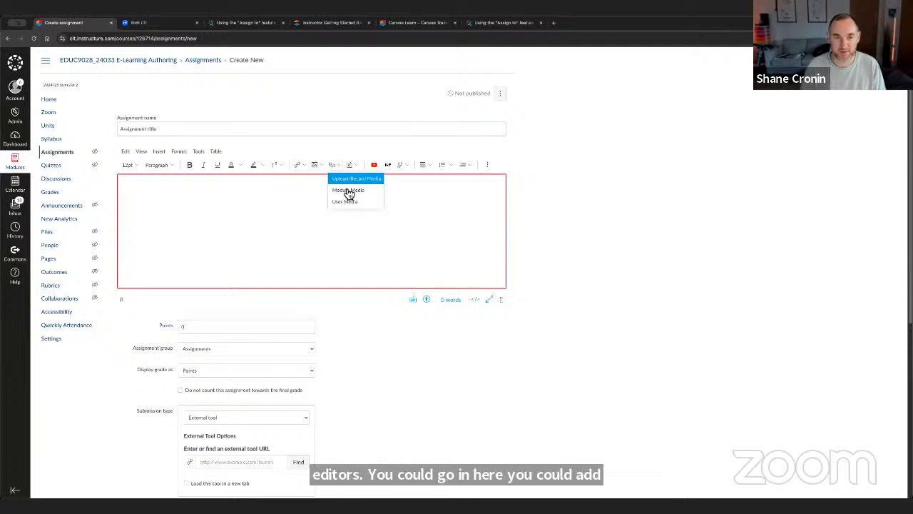
pyautogui.click(204, 205)
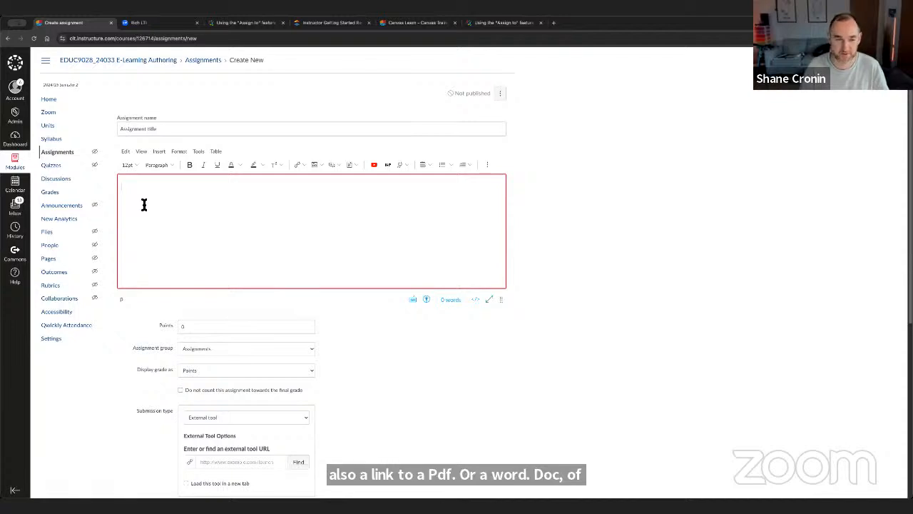
# - Set the assignment's points to 100 and display the grade as Percentage
pyautogui.click(190, 326)
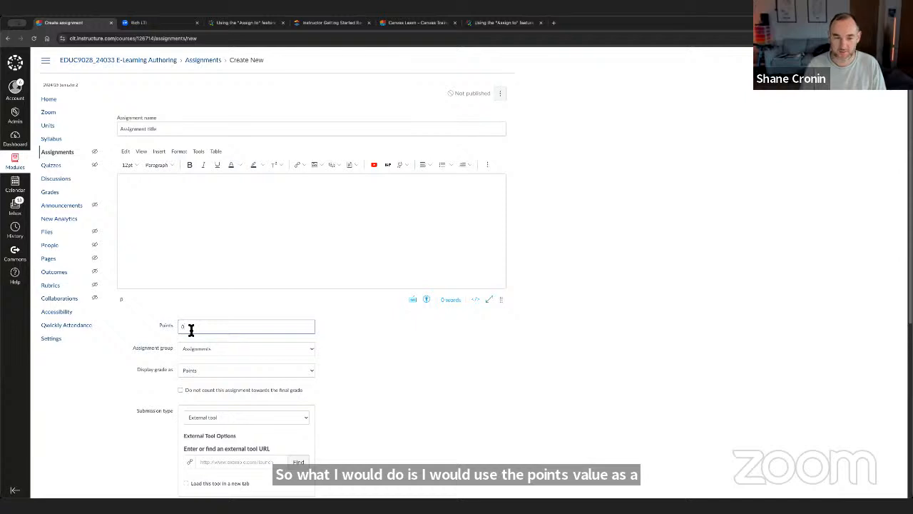
pyautogui.write('100')
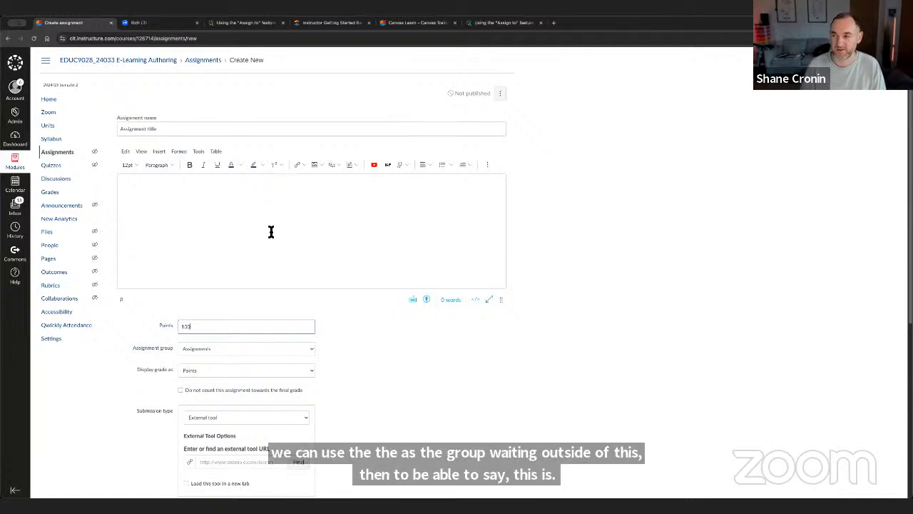
pyautogui.click(197, 370)
pyautogui.click(196, 354)
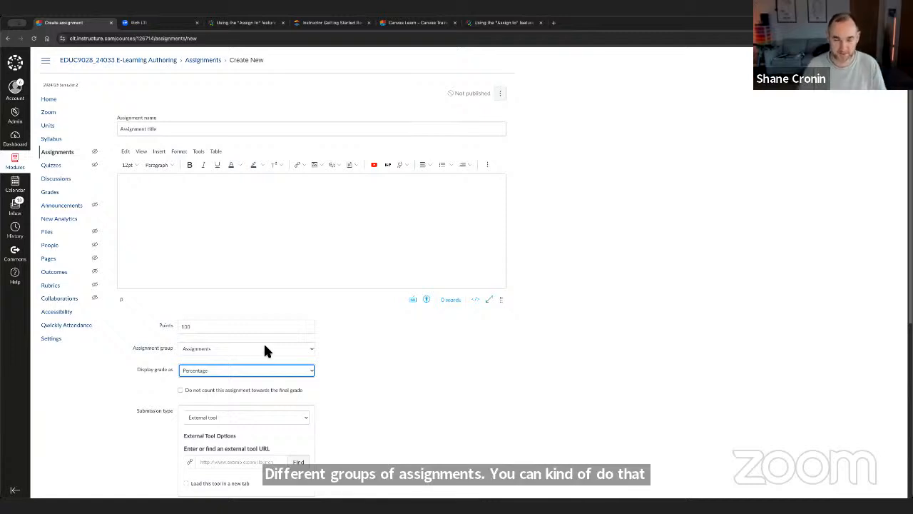
pyautogui.click(116, 391)
# - Review the available submission types and set the assignment's submission type to Online
pyautogui.scroll(-1, 116, 392)
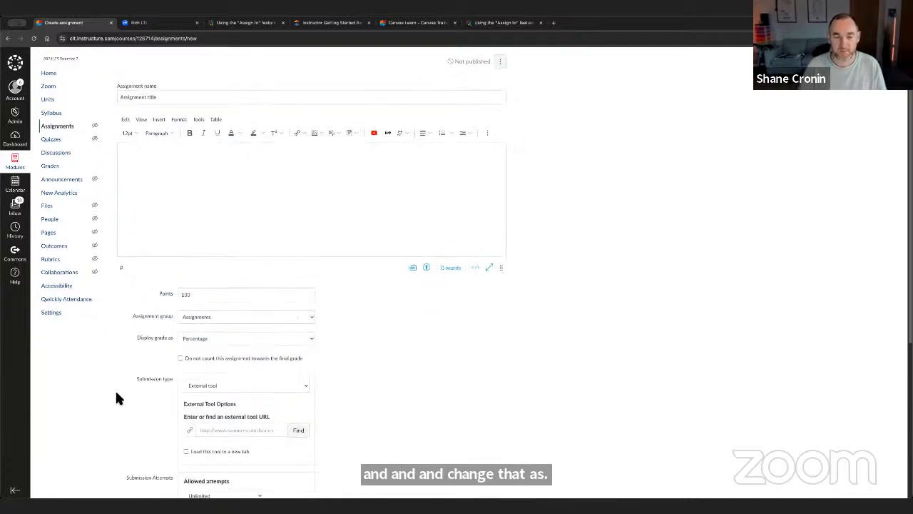
pyautogui.scroll(-4, 116, 391)
pyautogui.click(221, 260)
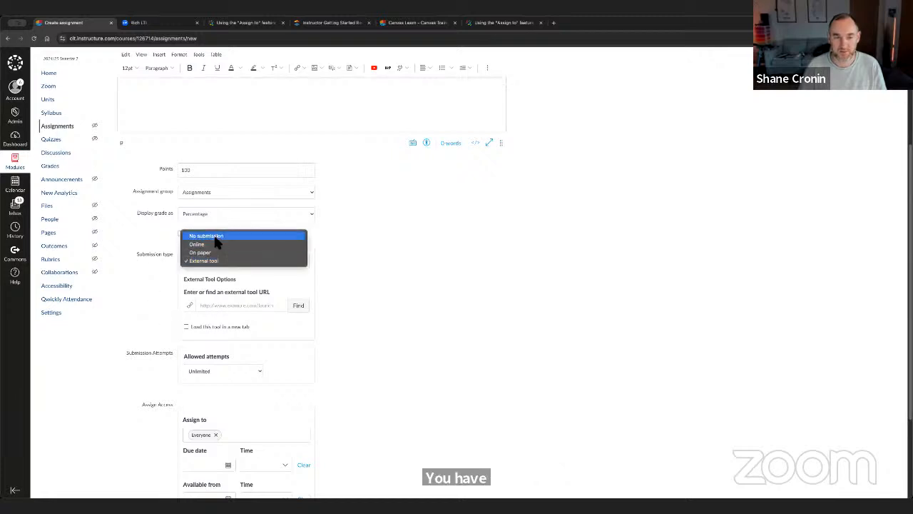
pyautogui.press('Escape')
pyautogui.click(211, 243)
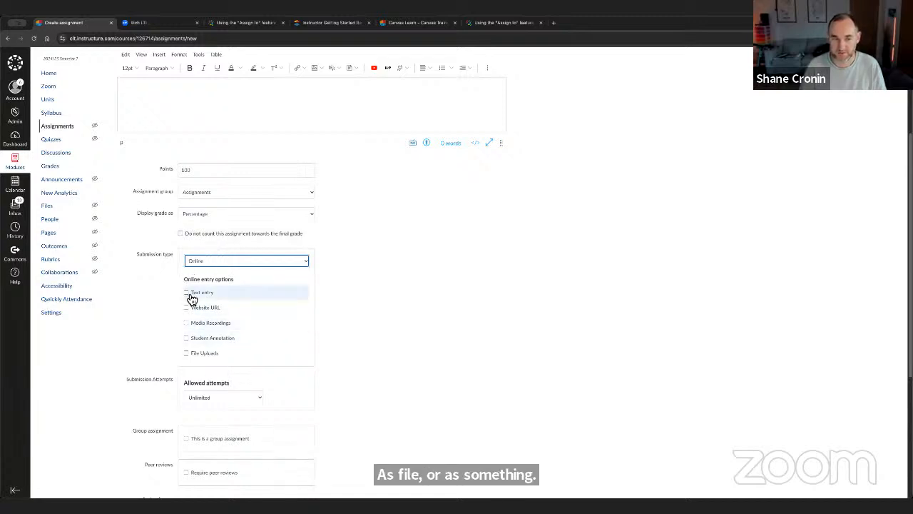
# - Allow Website URL, Media Recordings and File Uploads as online entry options, leaving Text entry and Student Annotation off
pyautogui.click(192, 298)
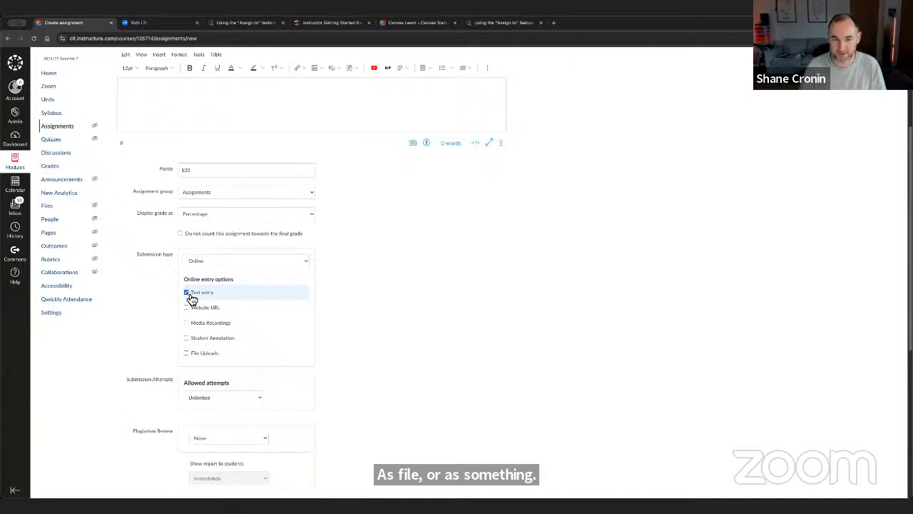
pyautogui.click(191, 298)
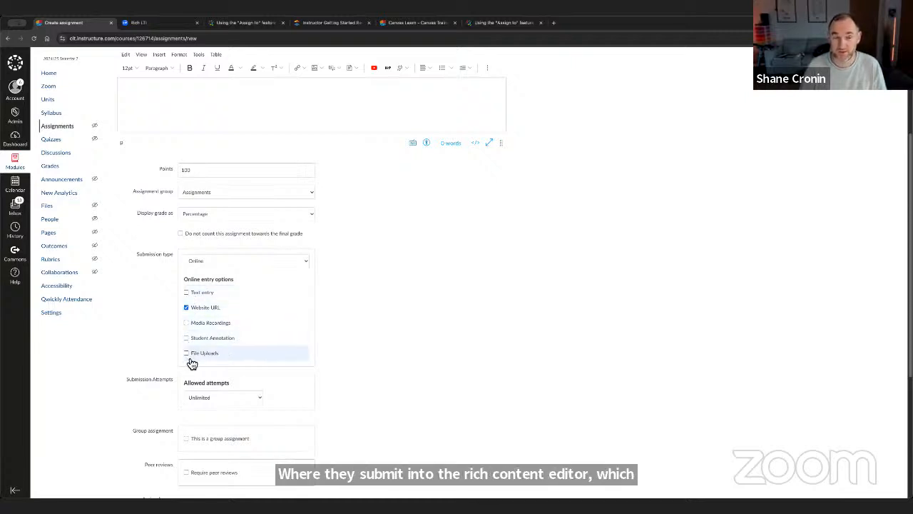
pyautogui.click(187, 323)
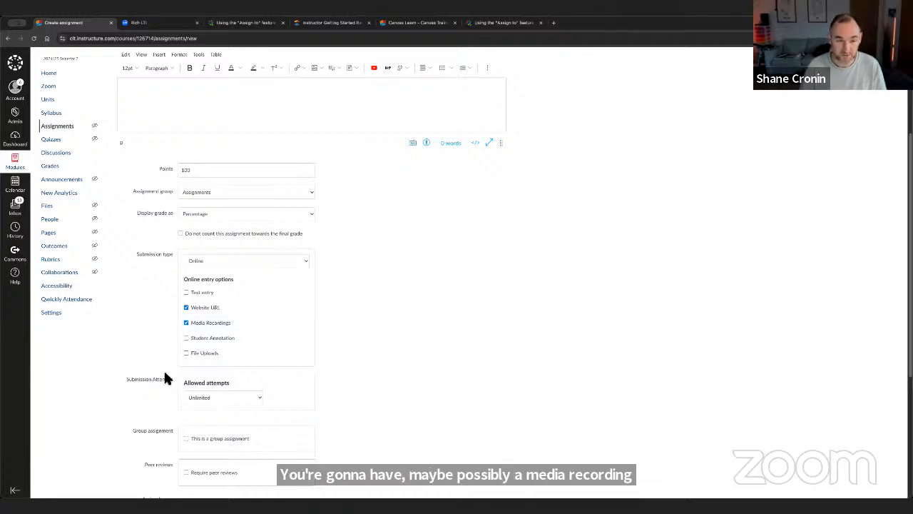
pyautogui.click(190, 341)
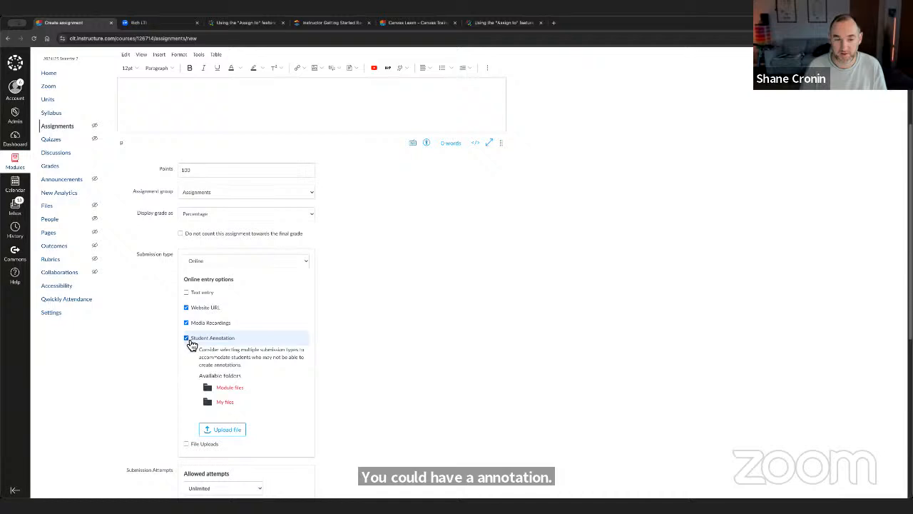
pyautogui.click(191, 342)
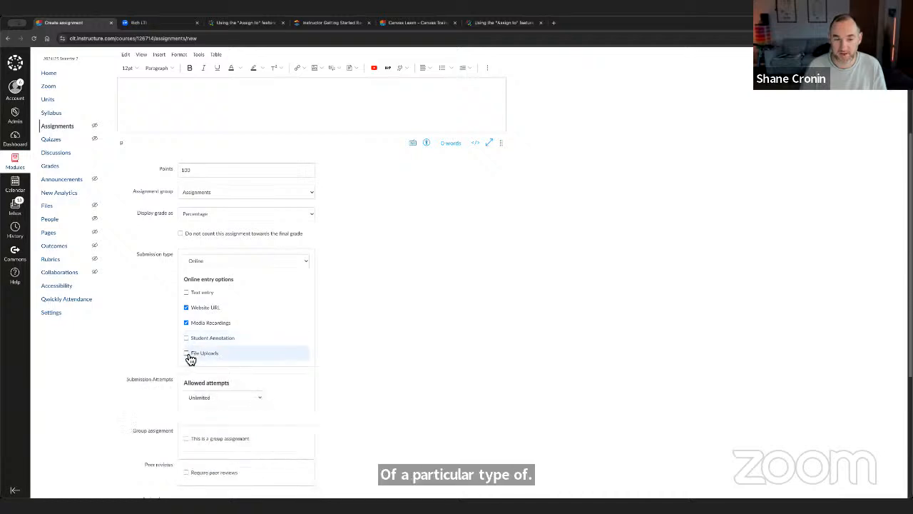
pyautogui.click(188, 354)
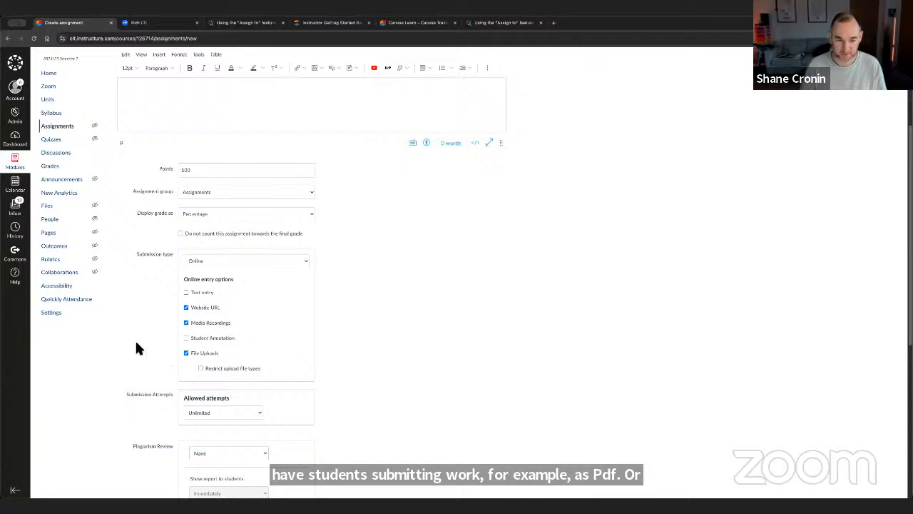
# - Examine the allowed submission attempts choices, switching to Limited and back to Unlimited
pyautogui.scroll(-2, 137, 342)
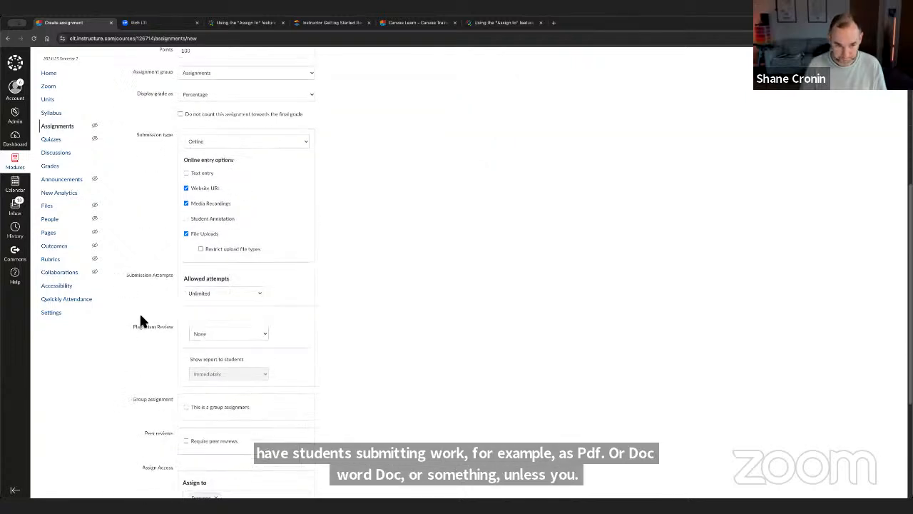
pyautogui.click(228, 292)
pyautogui.click(281, 294)
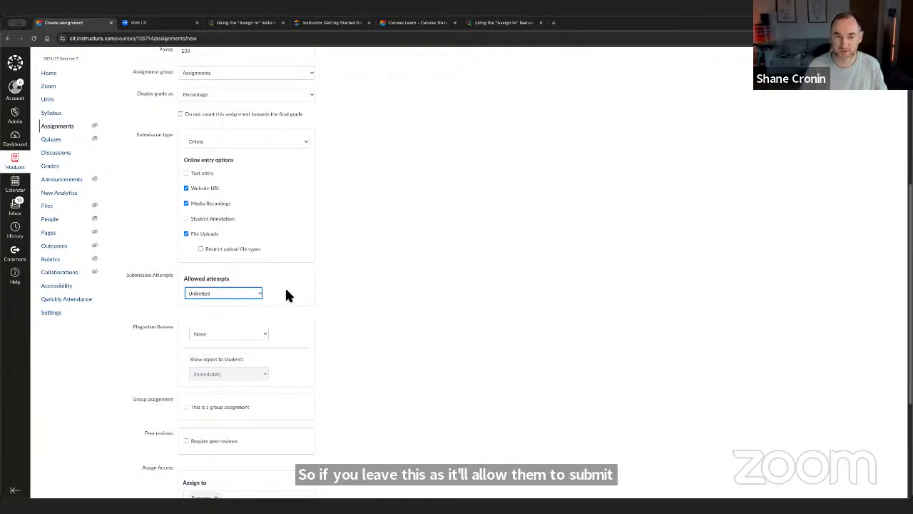
pyautogui.click(216, 295)
pyautogui.click(216, 294)
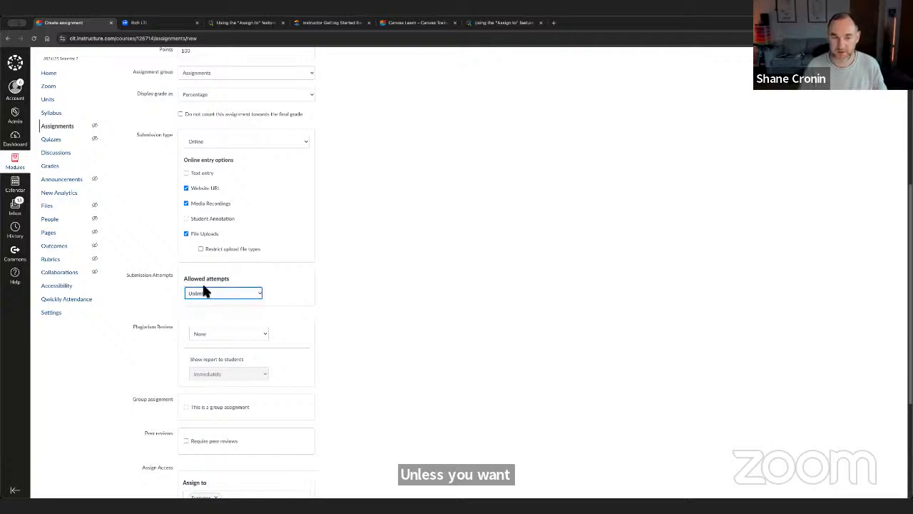
pyautogui.click(210, 292)
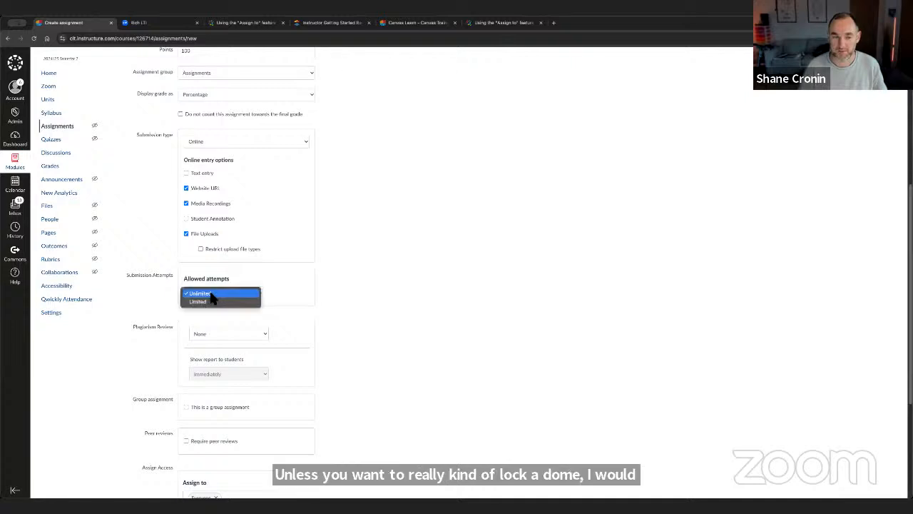
pyautogui.click(120, 291)
pyautogui.click(218, 294)
pyautogui.click(208, 303)
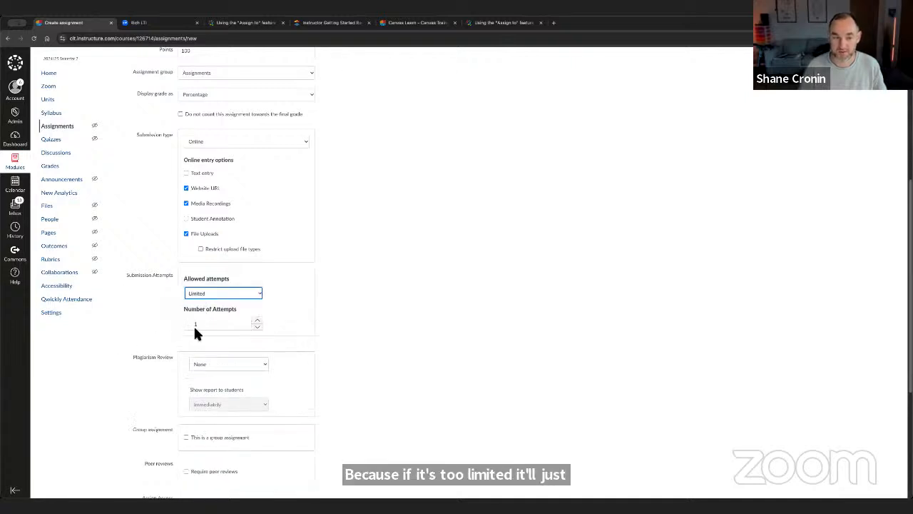
pyautogui.click(200, 289)
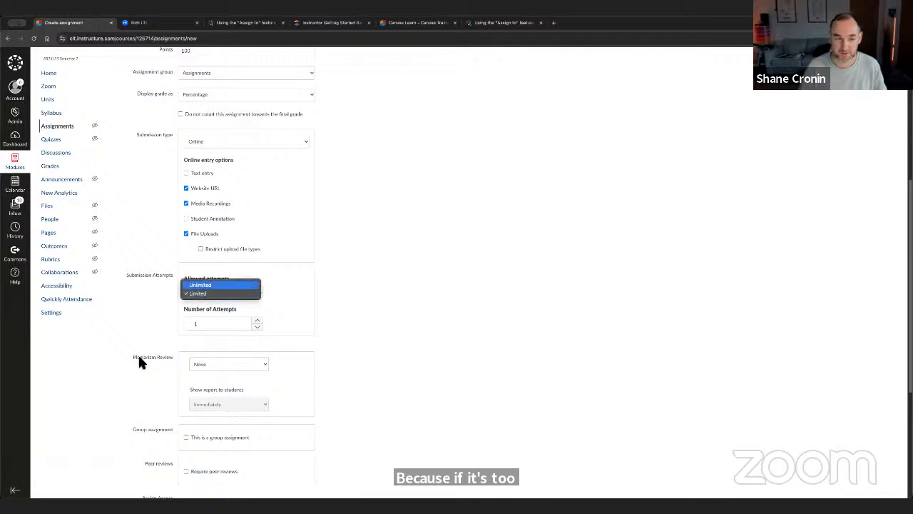
pyautogui.click(201, 285)
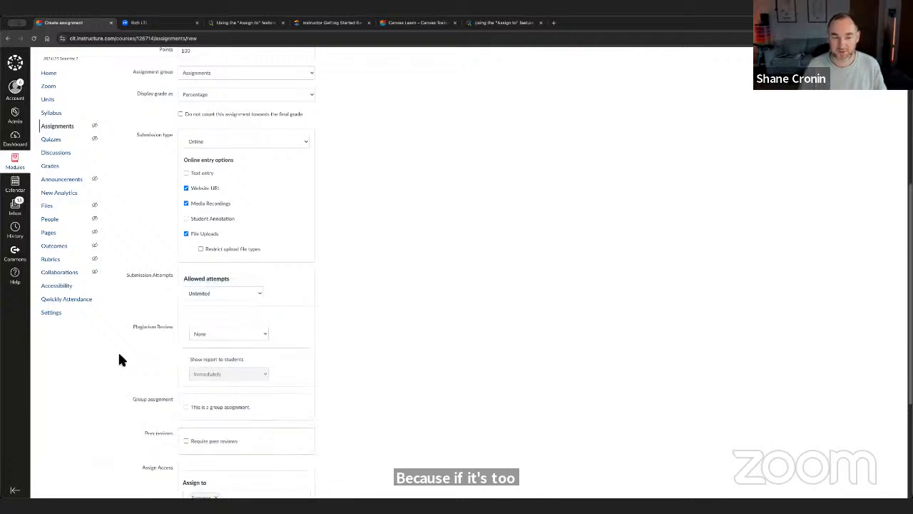
# - Set the assignment's plagiarism review to Turnitin and look over its repository, comparison and similarity report options
pyautogui.click(204, 333)
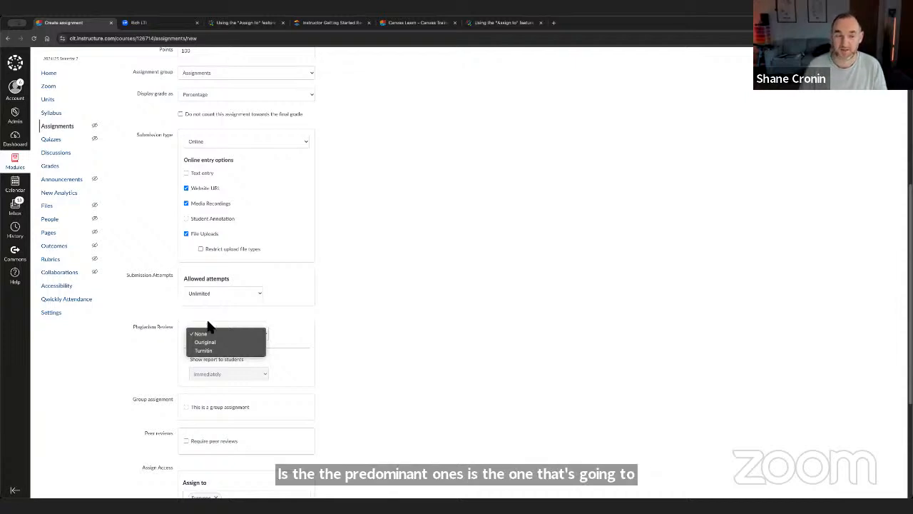
pyautogui.click(223, 350)
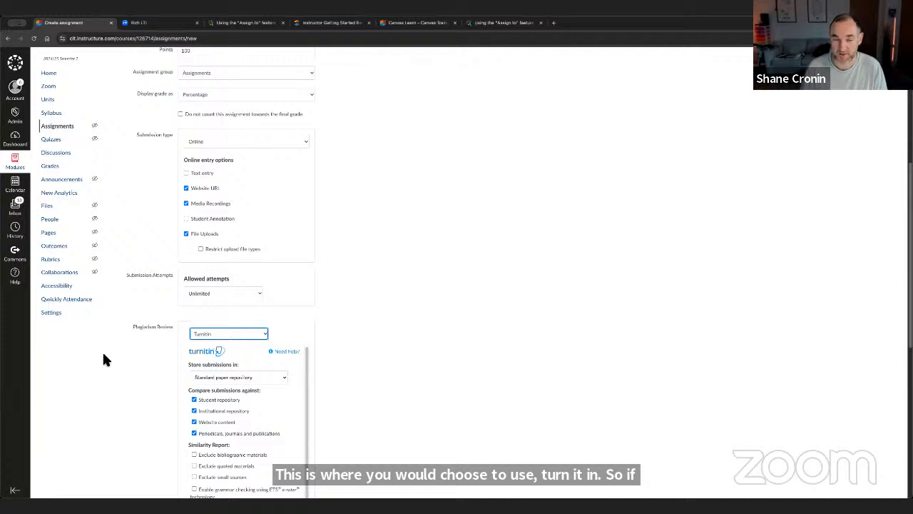
pyautogui.scroll(-2, 101, 360)
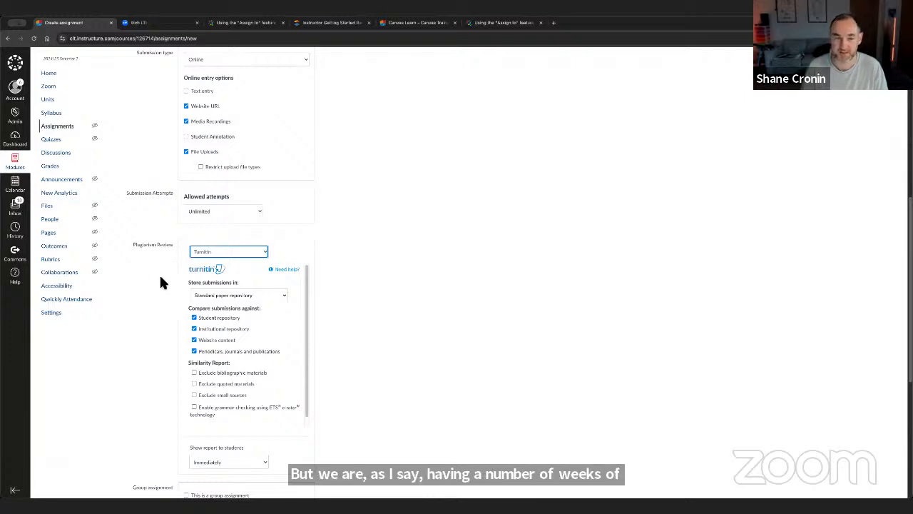
# - Try the group assignment option, dismiss the Create Group Set form without saving, and turn the option off again
pyautogui.scroll(-5, 157, 304)
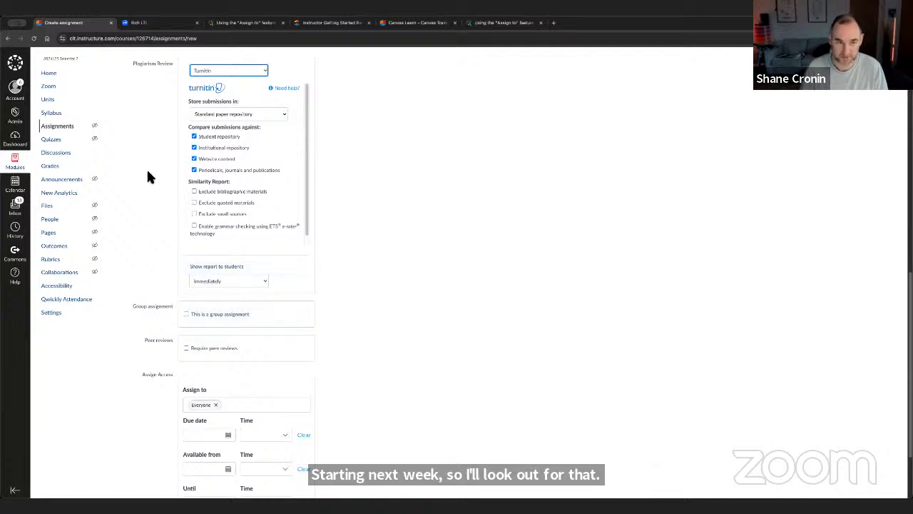
pyautogui.click(190, 316)
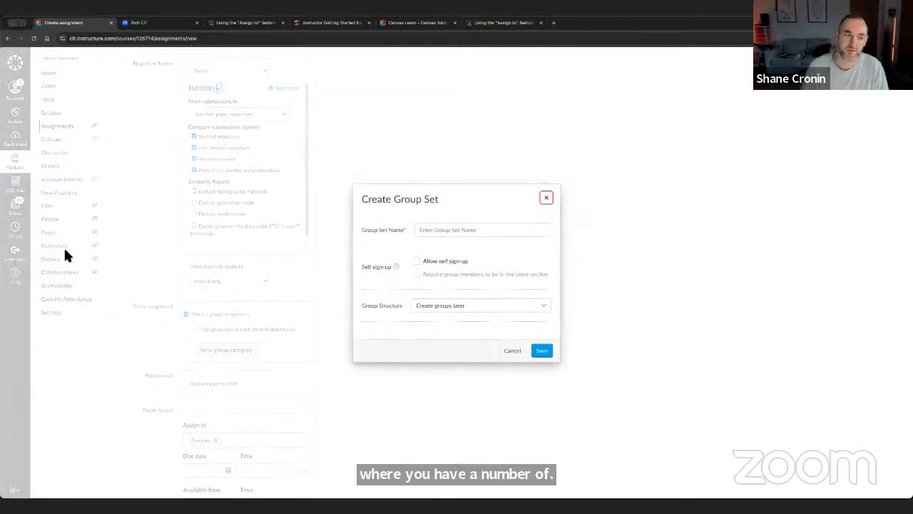
pyautogui.click(547, 199)
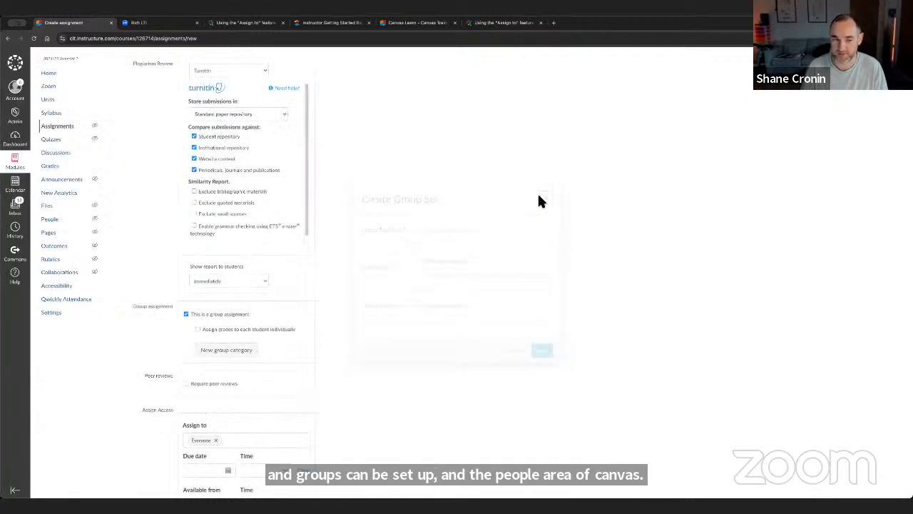
pyautogui.click(189, 314)
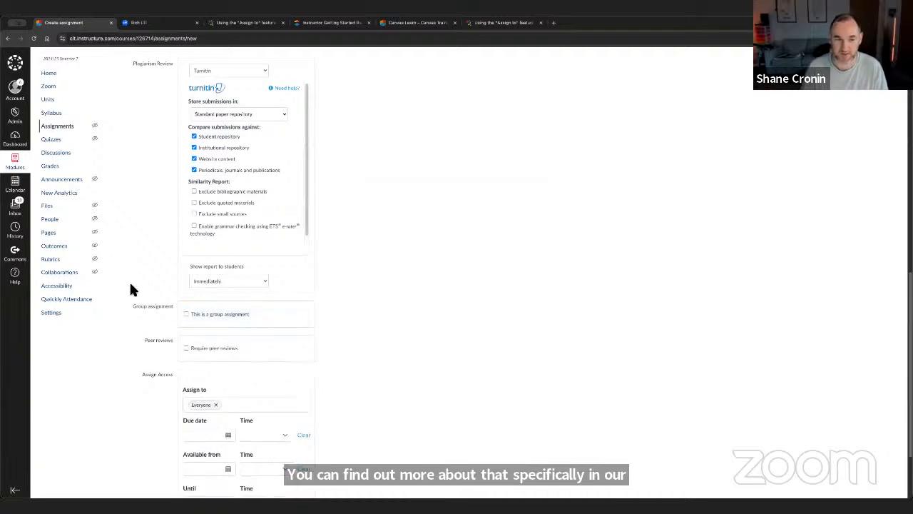
# - Look over the peer review and Assign Access settings, and leave the unsaved assignment for the course home page
pyautogui.scroll(-2, 142, 288)
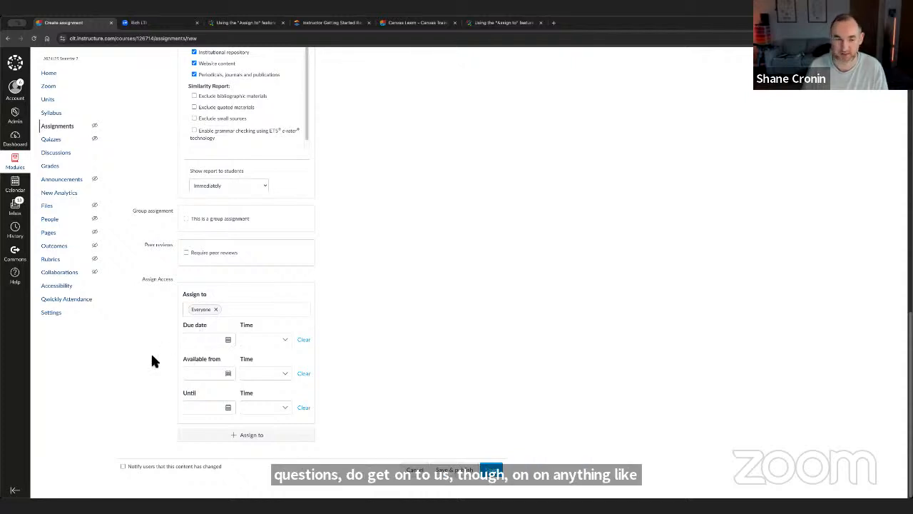
pyautogui.scroll(4, 152, 361)
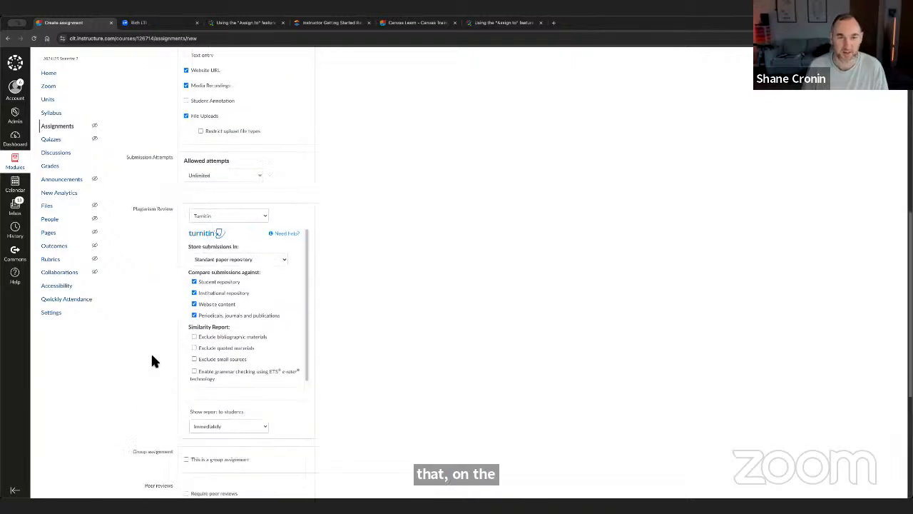
pyautogui.scroll(-4, 152, 361)
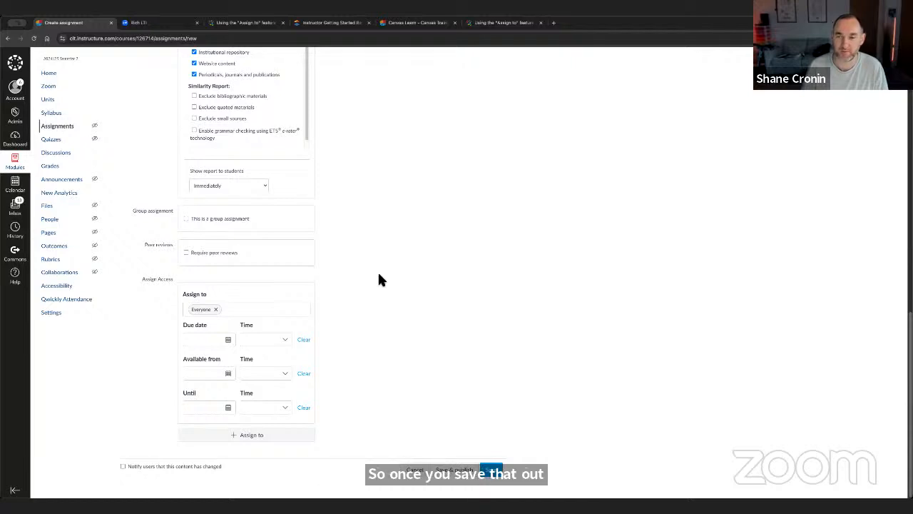
pyautogui.scroll(10, 379, 278)
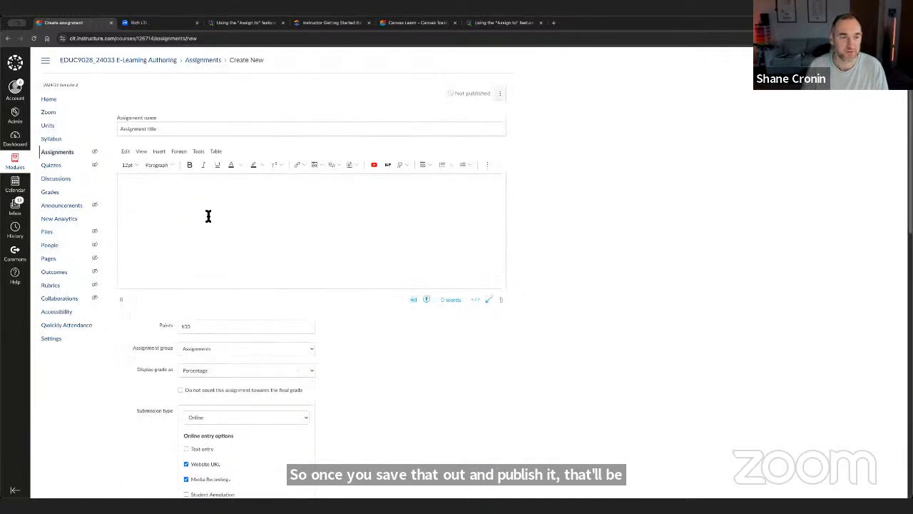
pyautogui.click(49, 100)
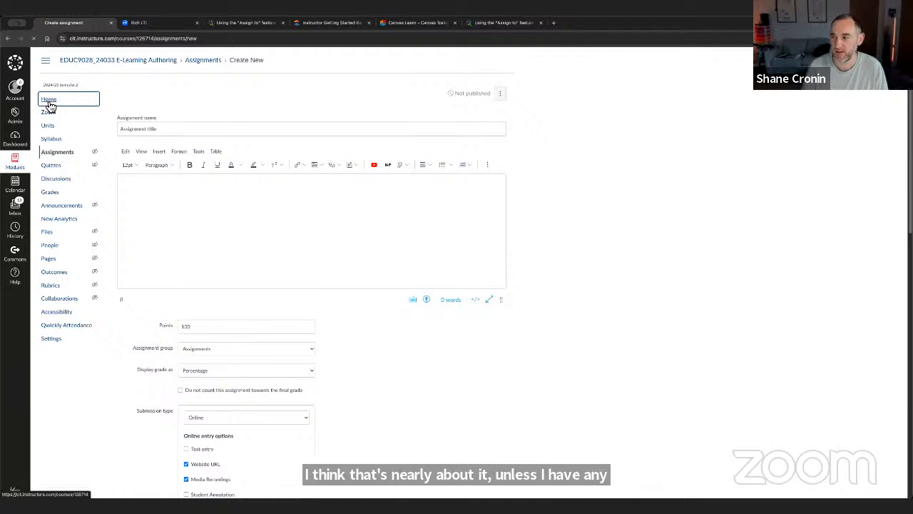